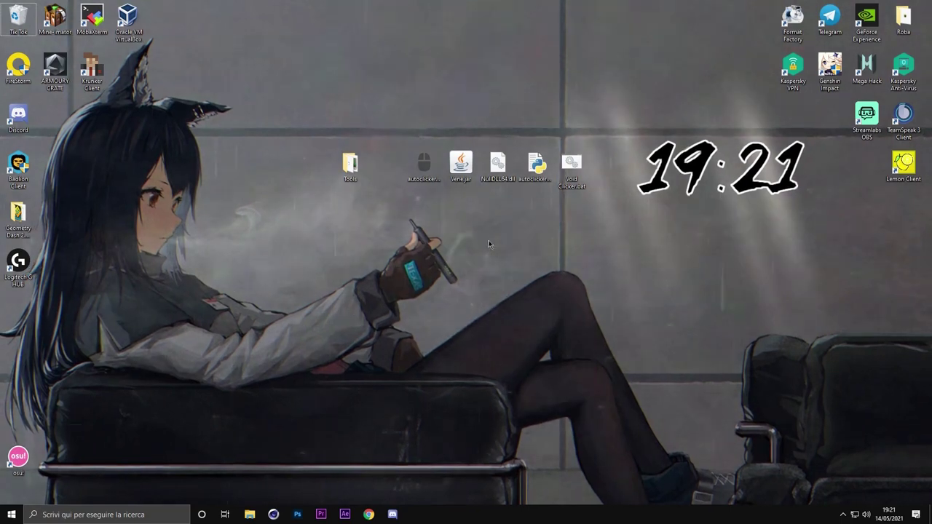
Run autoclicker-1-0-0-2.exe from the desktop and close its window.
click(429, 176)
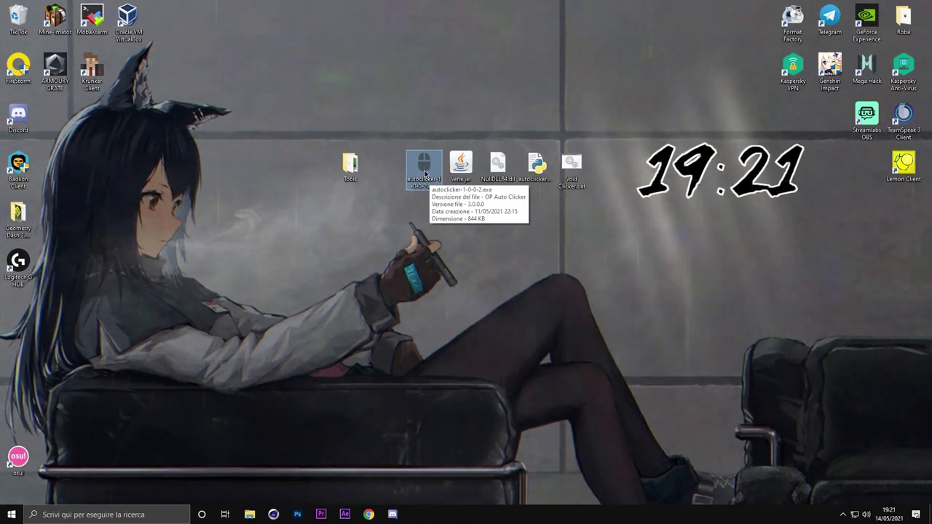
double_click(426, 179)
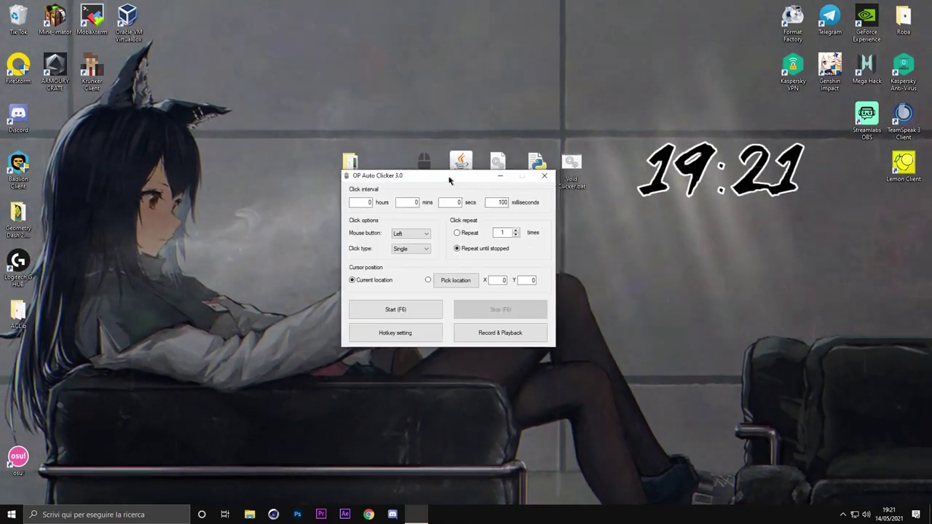
drag(451, 175, 354, 137)
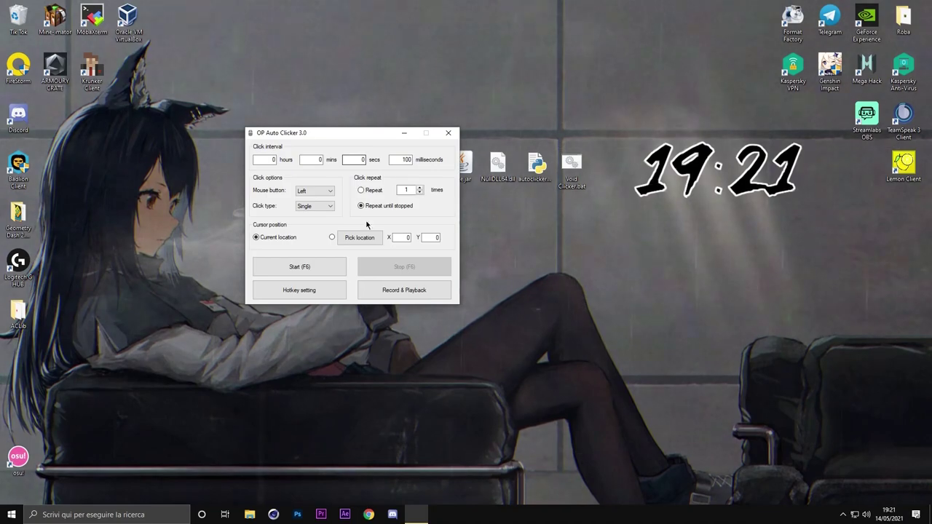
click(448, 134)
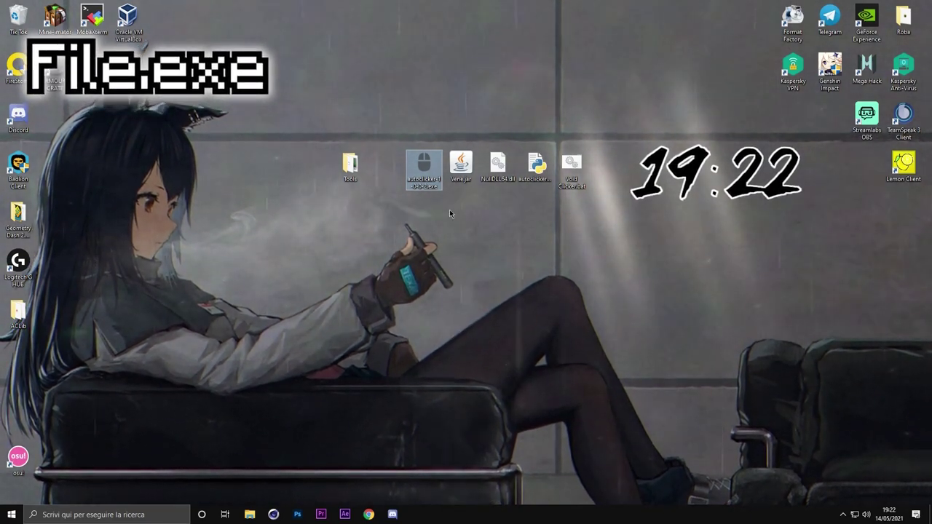
click(456, 215)
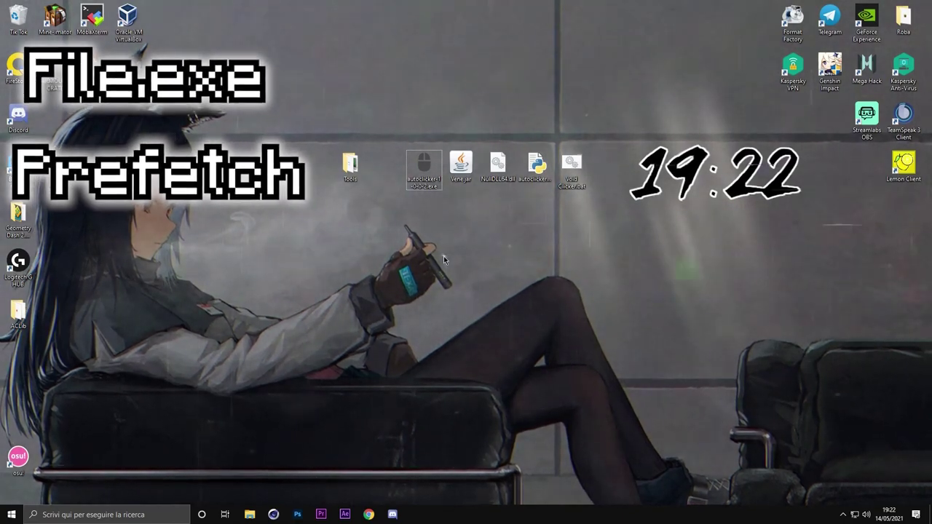
Open the Windows Prefetch folder by running the command prefetch.
right_click(11, 514)
click(25, 474)
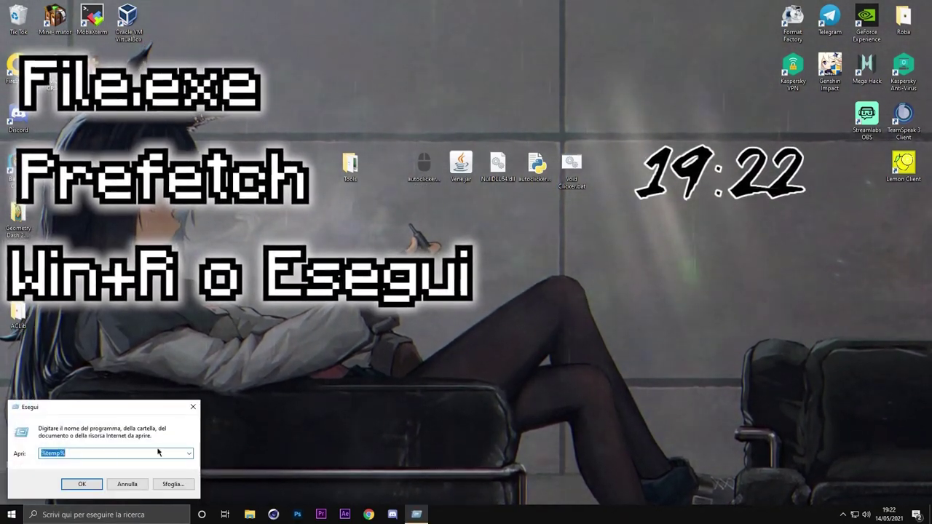
text(pref)
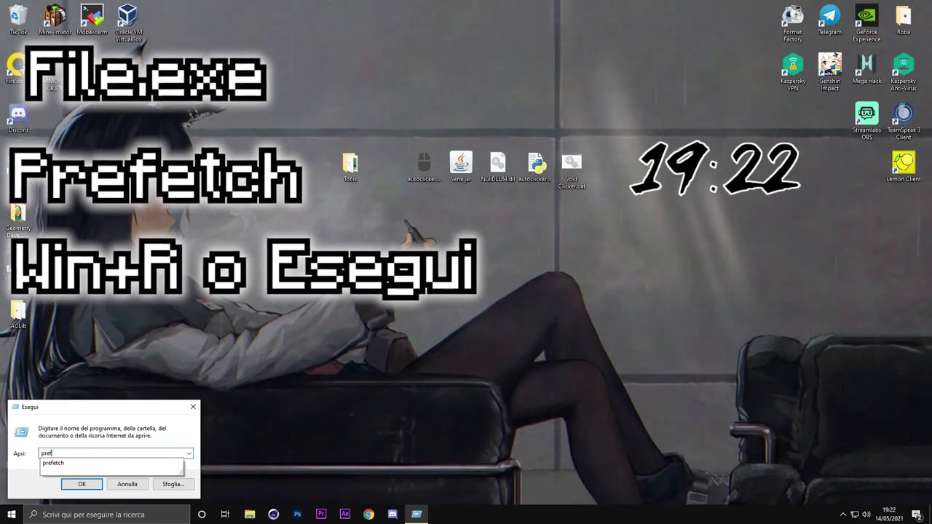
text(etch)
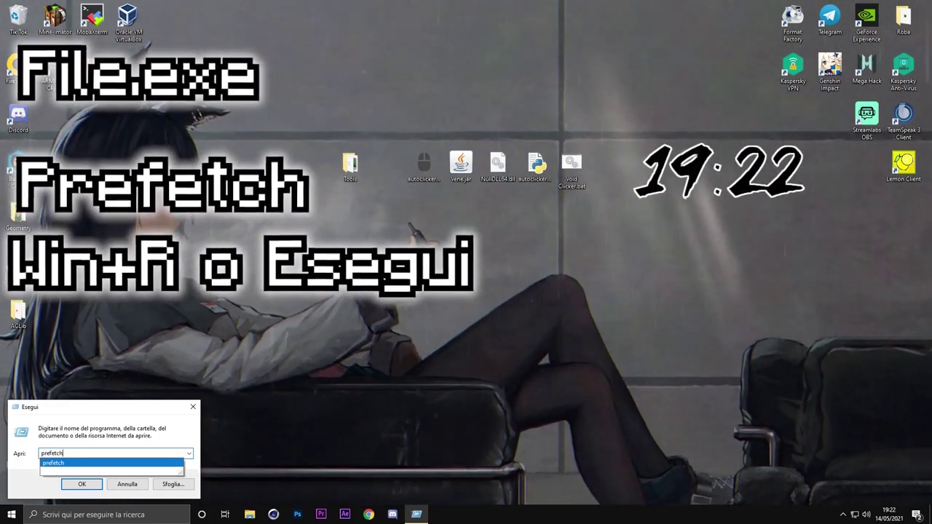
key(Return)
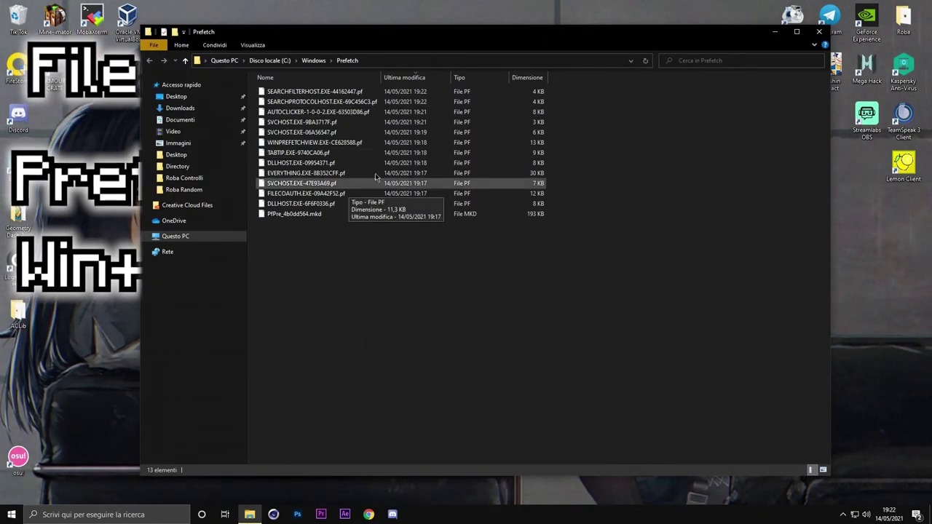
Sort the Prefetch files by modification date, newest first, select the AUTOCLICKER-1-0-0-2.EXE trace, and close the folder.
click(404, 77)
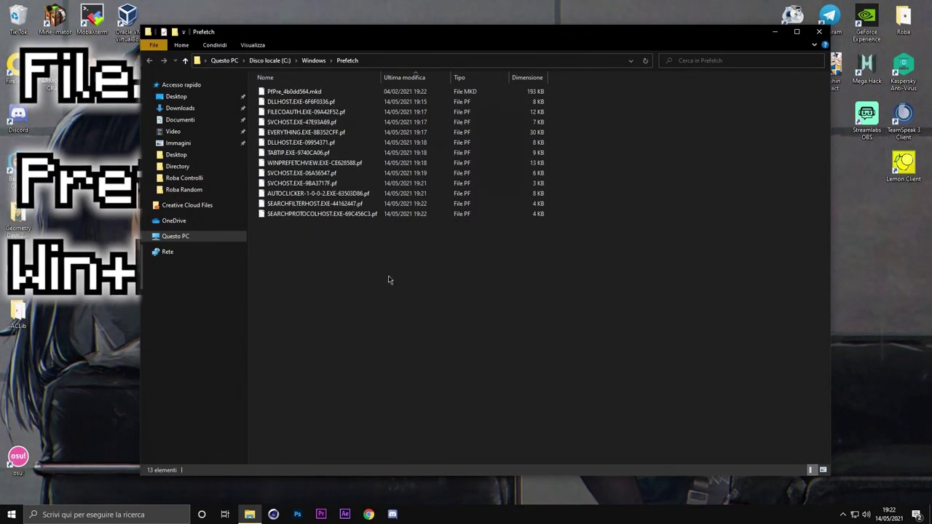
click(405, 78)
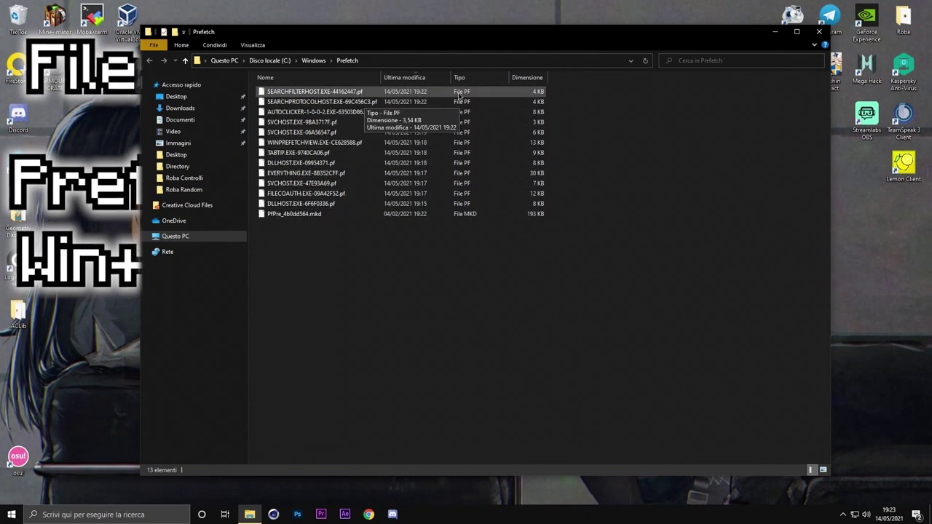
click(290, 112)
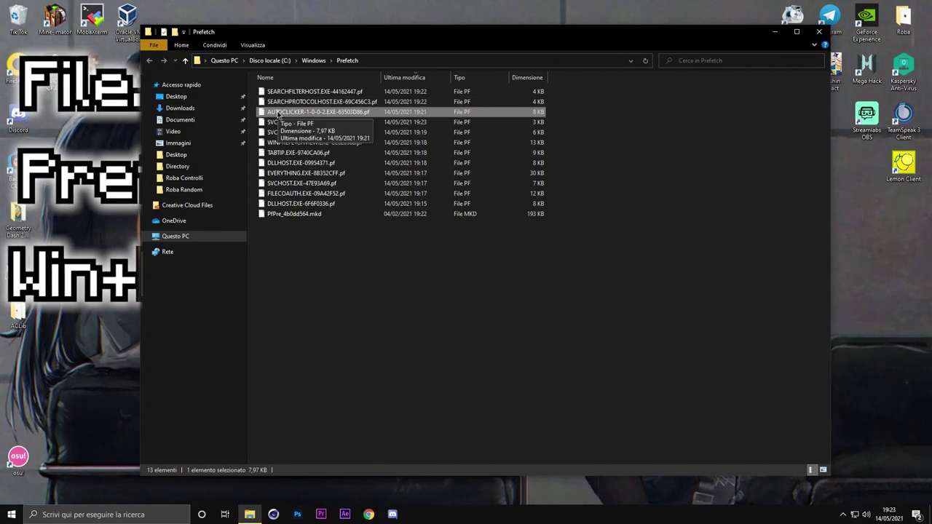
click(821, 33)
Launch Process Hacker from the desktop Tools folder and filter its process list by explor.
double_click(353, 164)
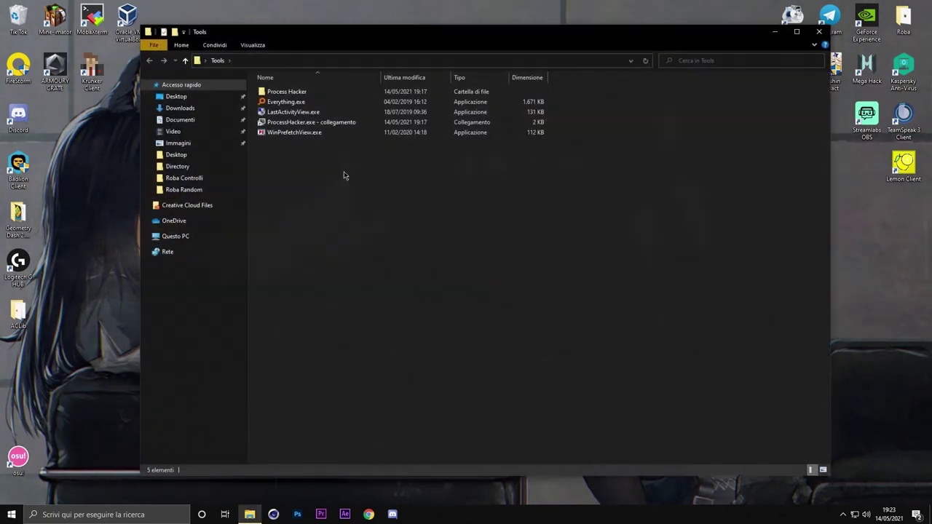
click(301, 124)
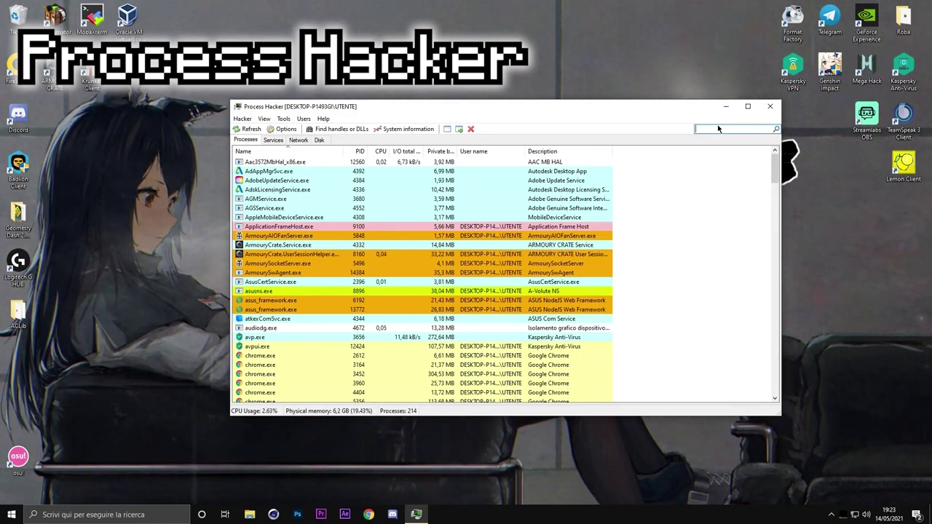
text(explor)
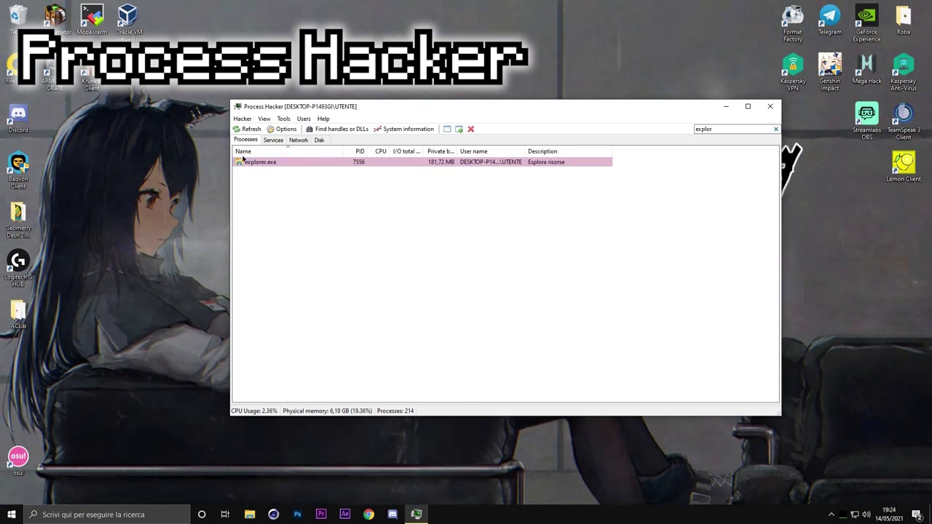
click(243, 120)
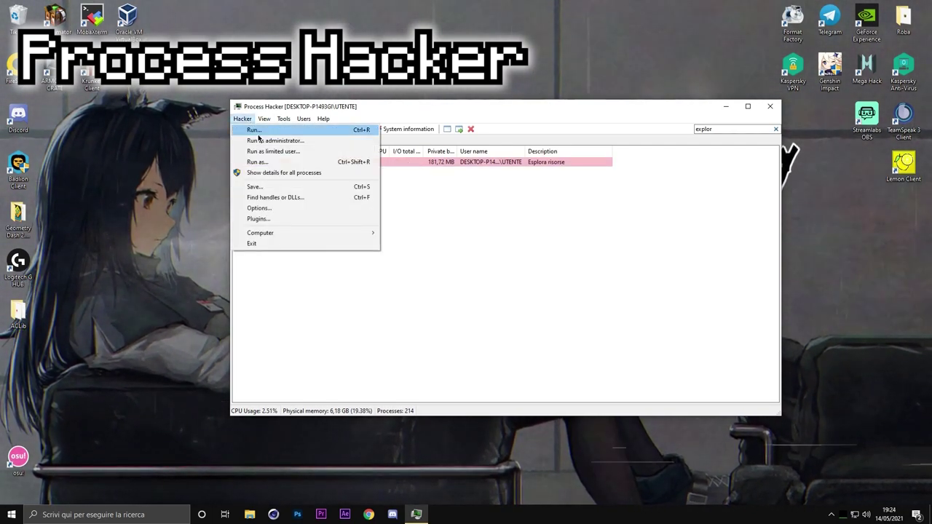
click(307, 173)
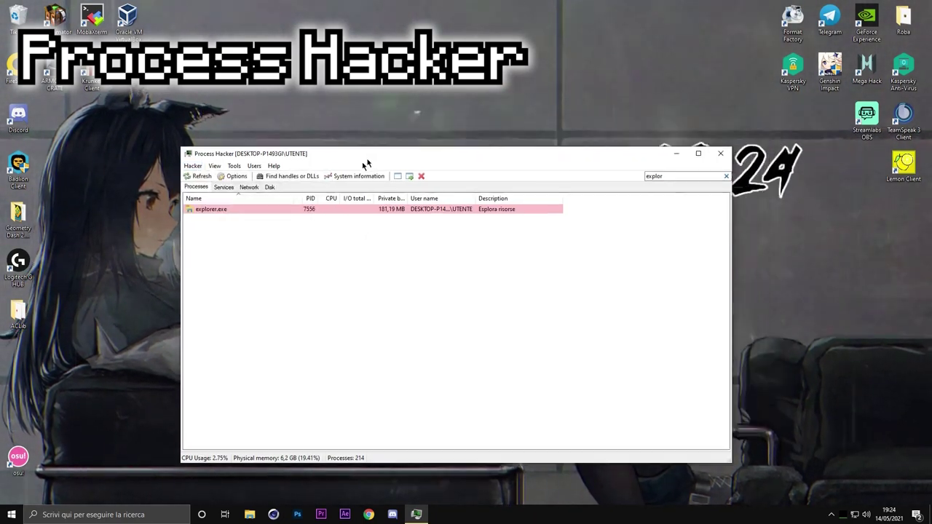
right_click(350, 165)
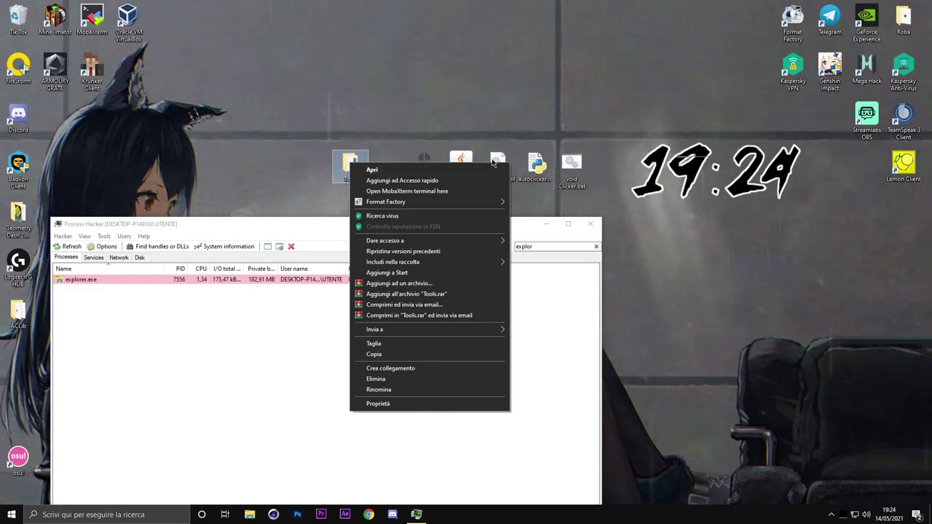
right_click(493, 160)
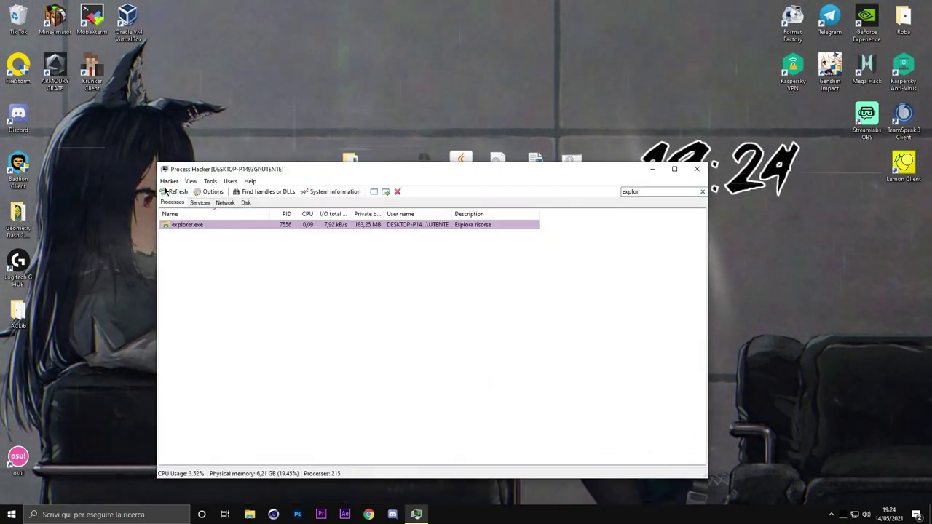
Show details for all processes by elevating Process Hacker to administrator, and filter the process list by explo.
click(169, 181)
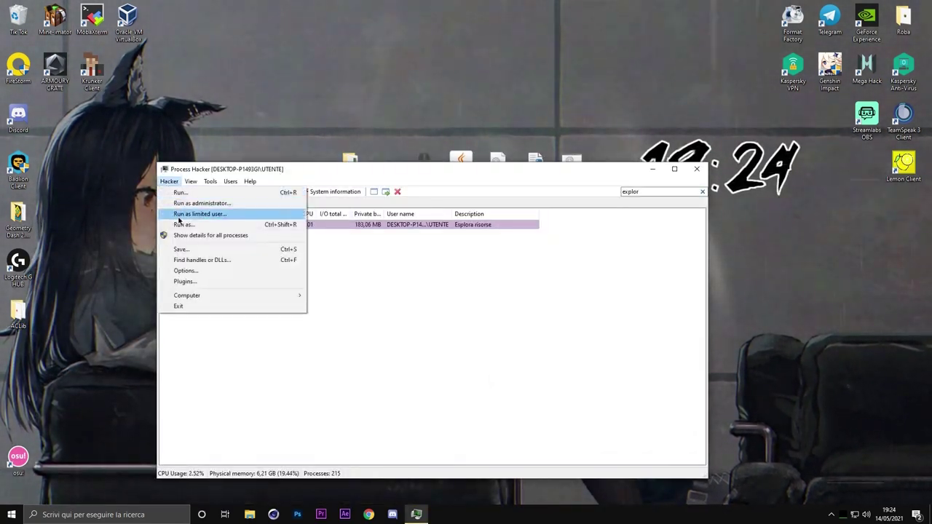
click(211, 235)
click(416, 324)
click(161, 128)
mouse_move(162, 129)
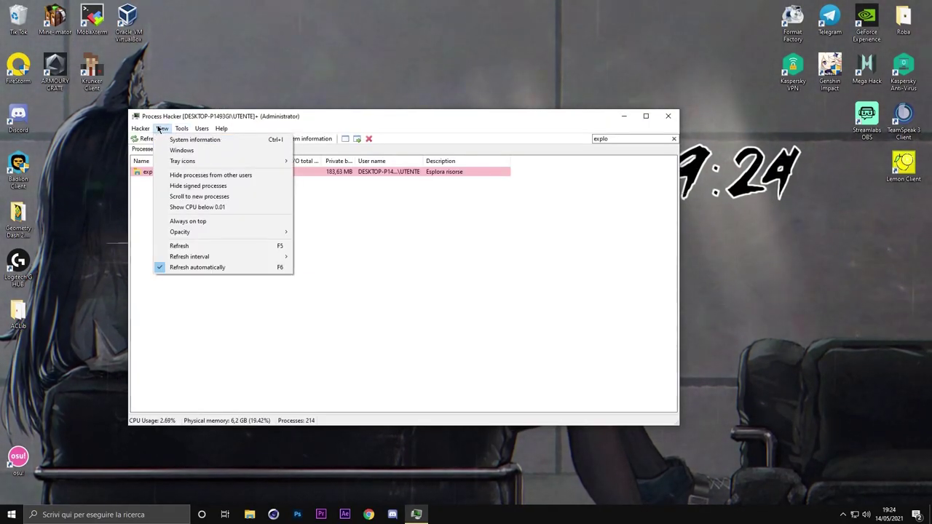
key(Escape)
Open the memory properties of the explorer.exe process and turn off hiding of free regions.
right_click(184, 172)
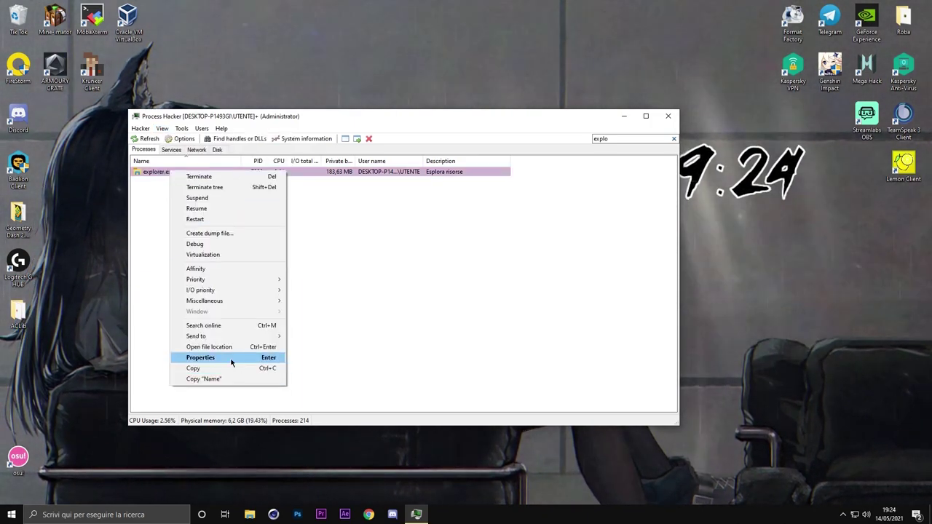
click(200, 358)
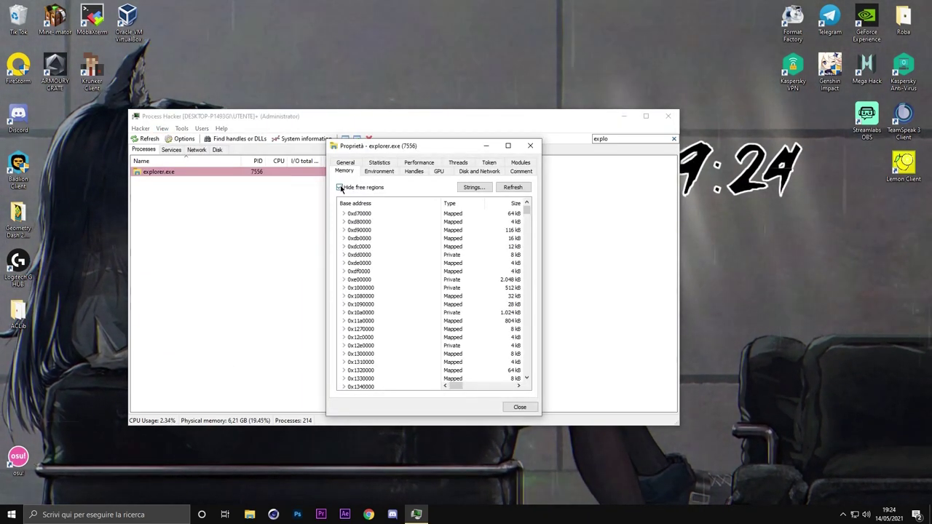
click(340, 187)
Search the memory of explorer.exe for strings with a minimum length of 4 and Unicode detection on.
click(474, 187)
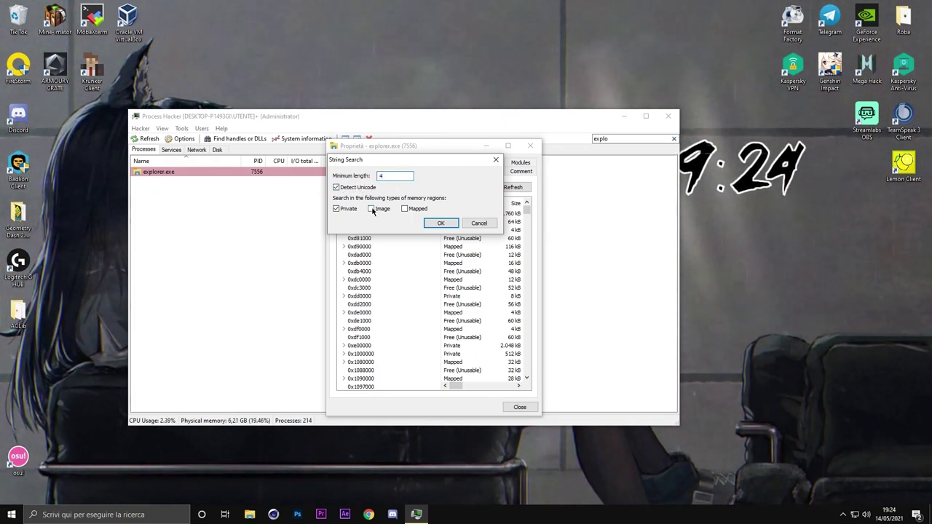
click(440, 223)
drag(437, 260, 430, 226)
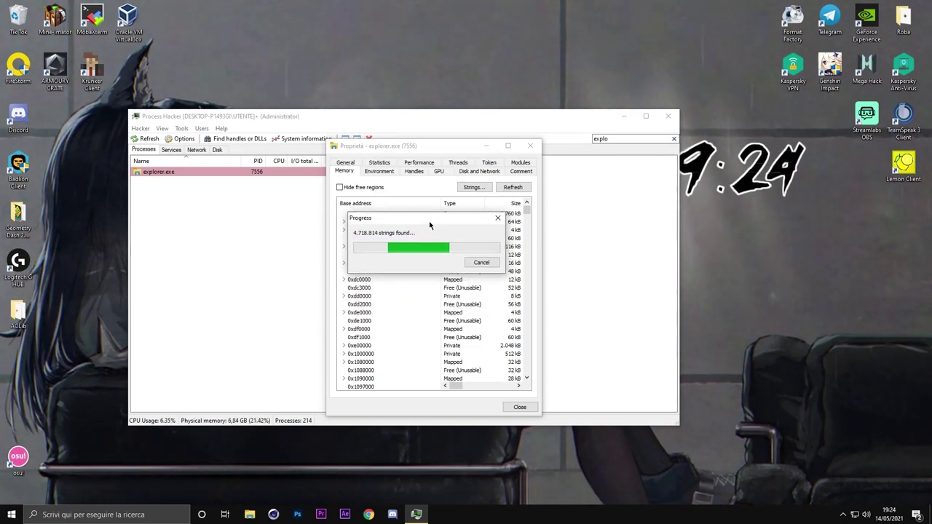
Repeat the explorer.exe string search across private, image and mapped memory regions, and close the results list.
drag(399, 181, 345, 191)
click(452, 189)
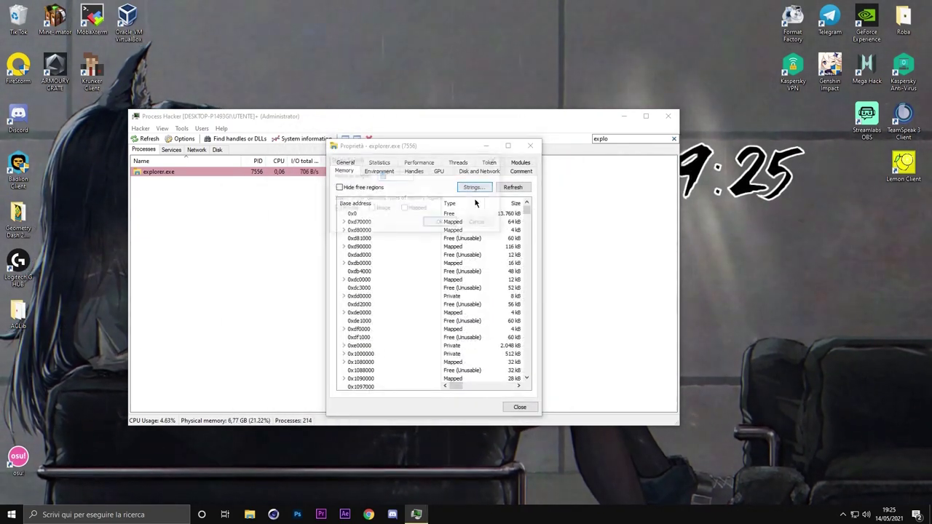
click(473, 188)
click(440, 224)
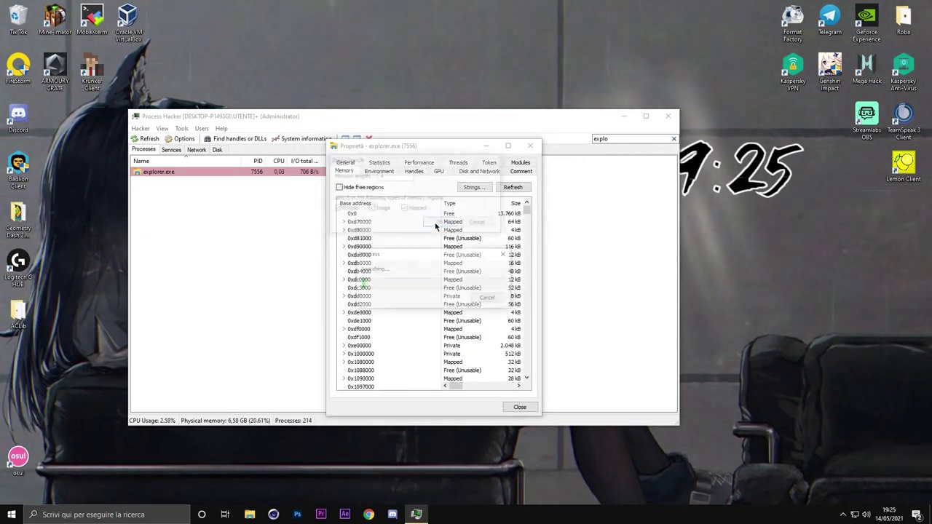
drag(573, 207, 503, 162)
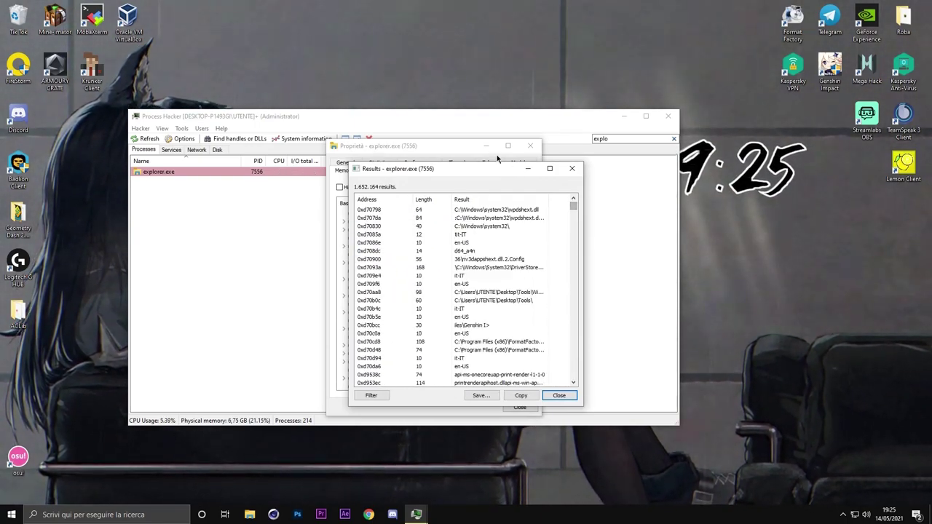
click(571, 169)
Search explorer.exe for strings of minimum length 4 with Unicode detection in private, image and mapped regions, and look through the results.
click(468, 189)
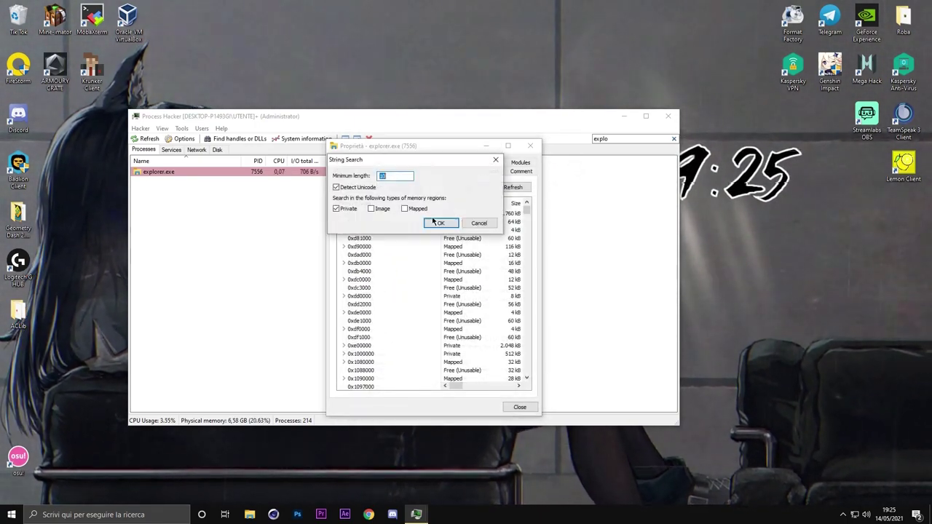
click(440, 223)
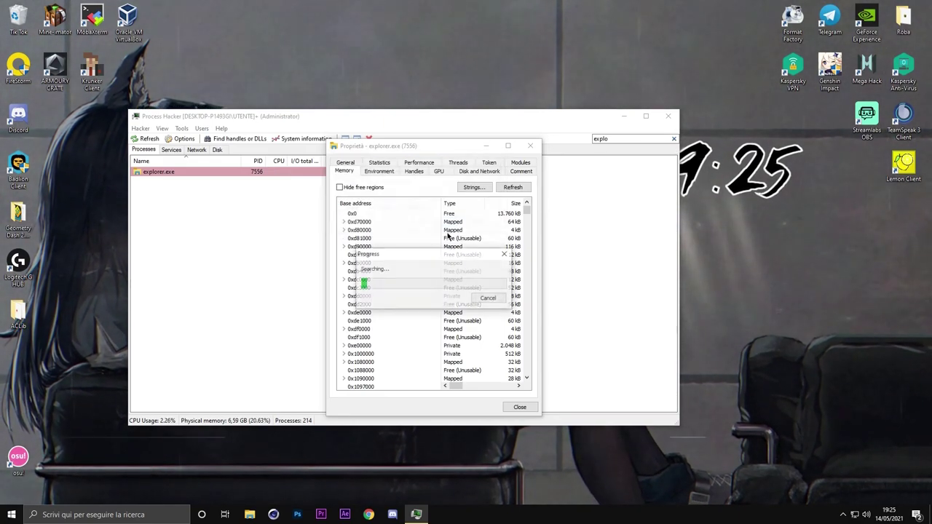
key(super)
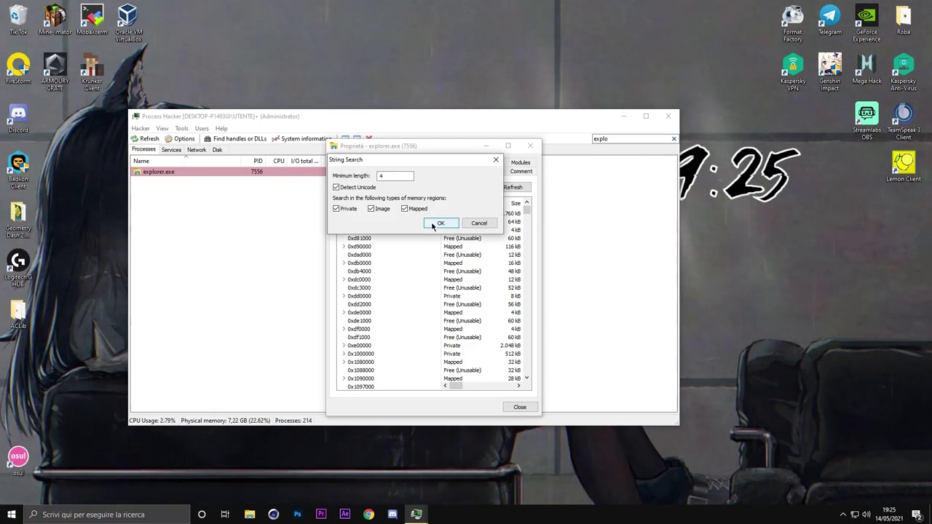
click(432, 225)
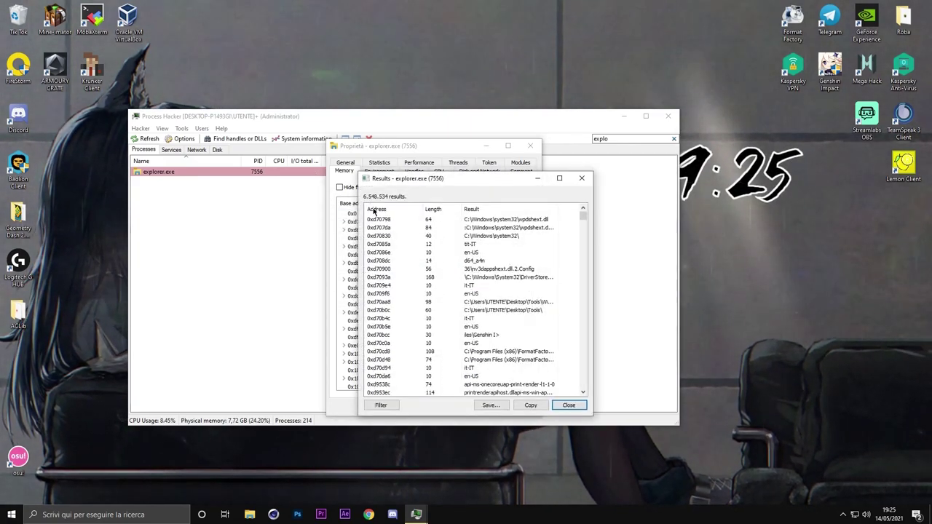
scroll(466, 250, down, 6)
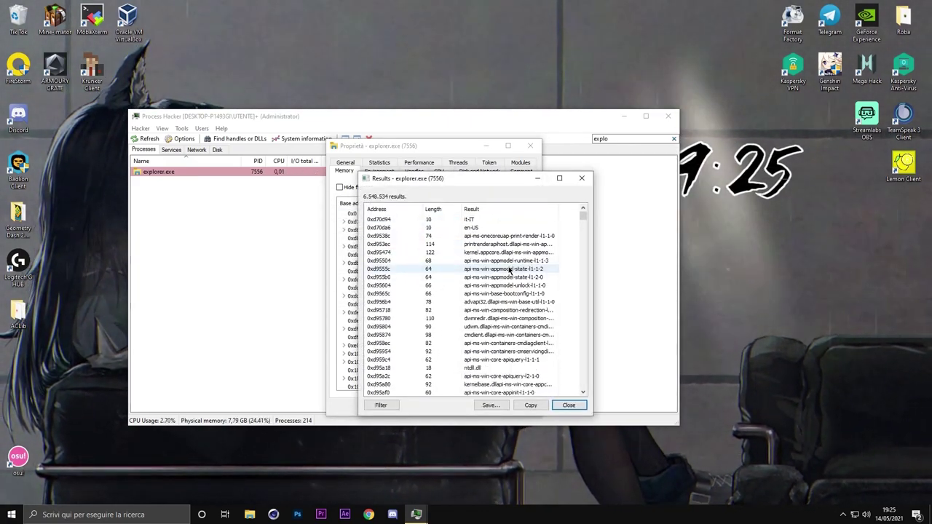
drag(582, 216, 582, 297)
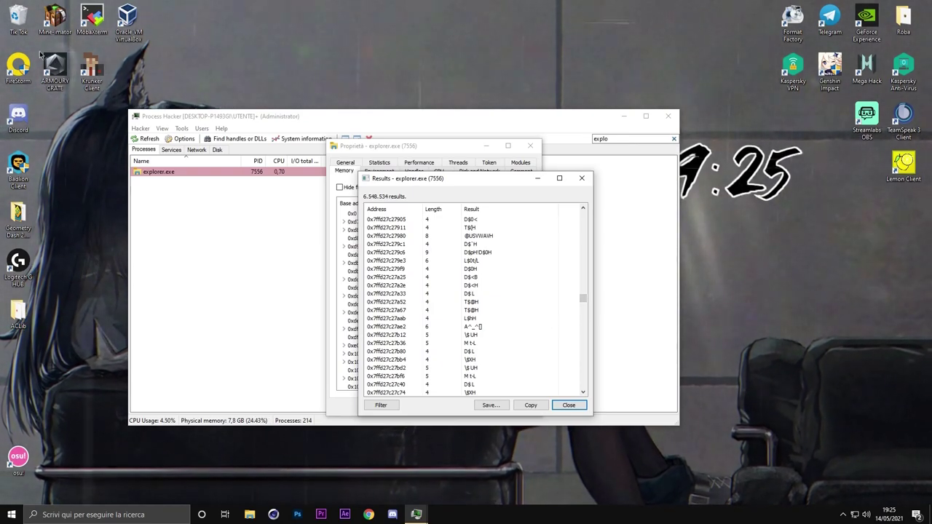
drag(582, 295, 580, 221)
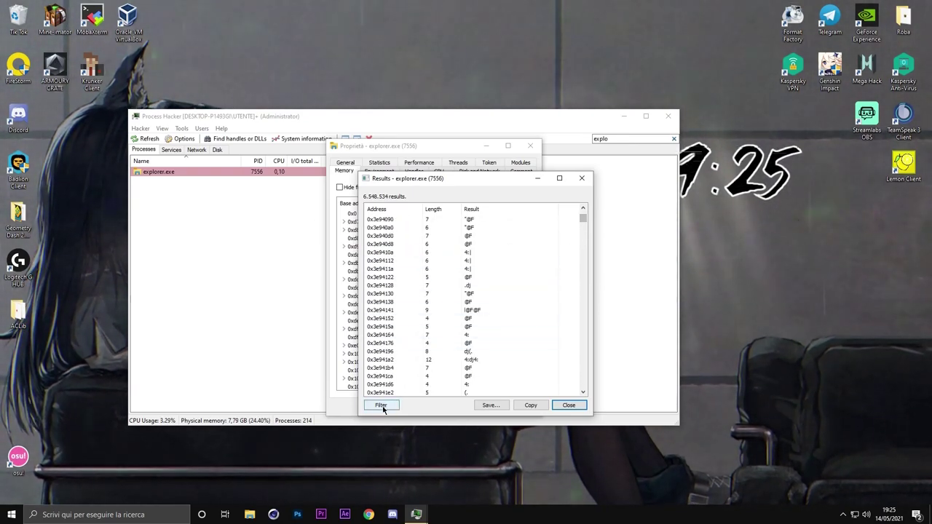
Filter the explorer.exe string results case-insensitively for "pcaclient" and save the filtered list as Search results.txt.
click(418, 428)
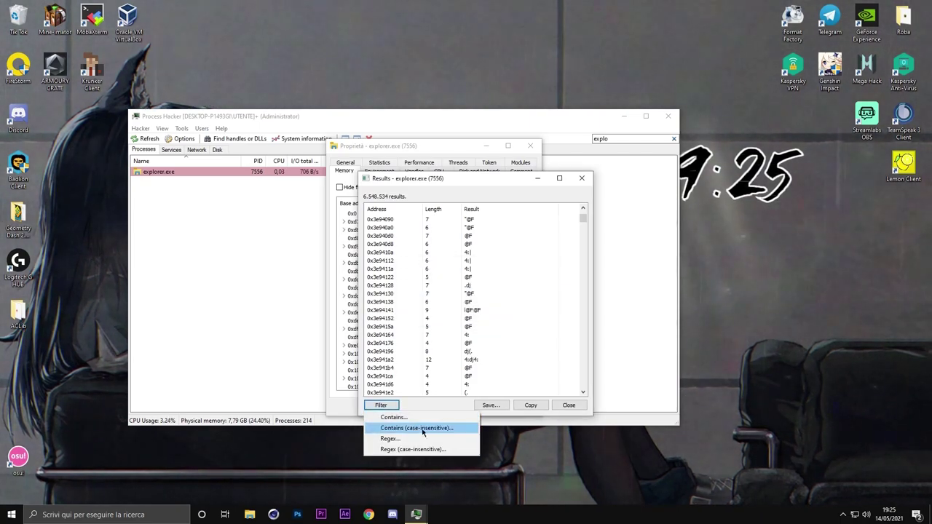
click(433, 428)
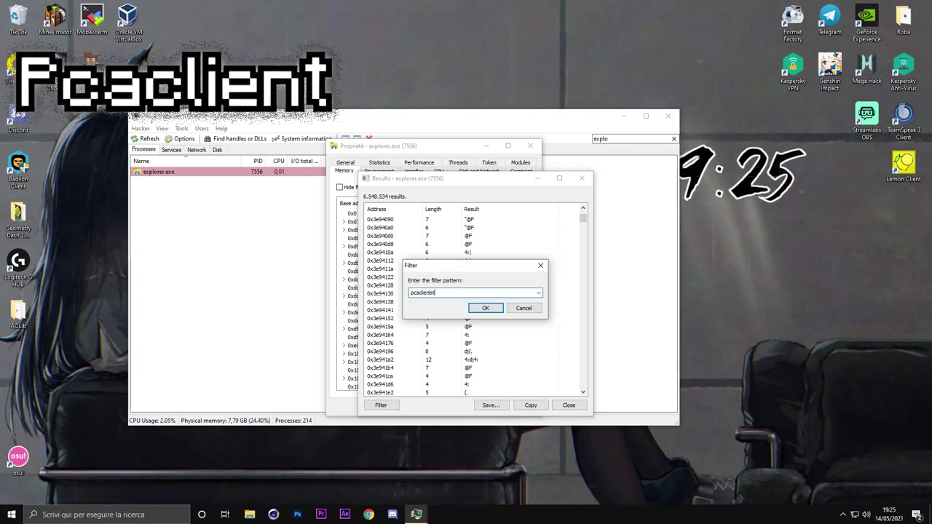
key(Return)
click(493, 279)
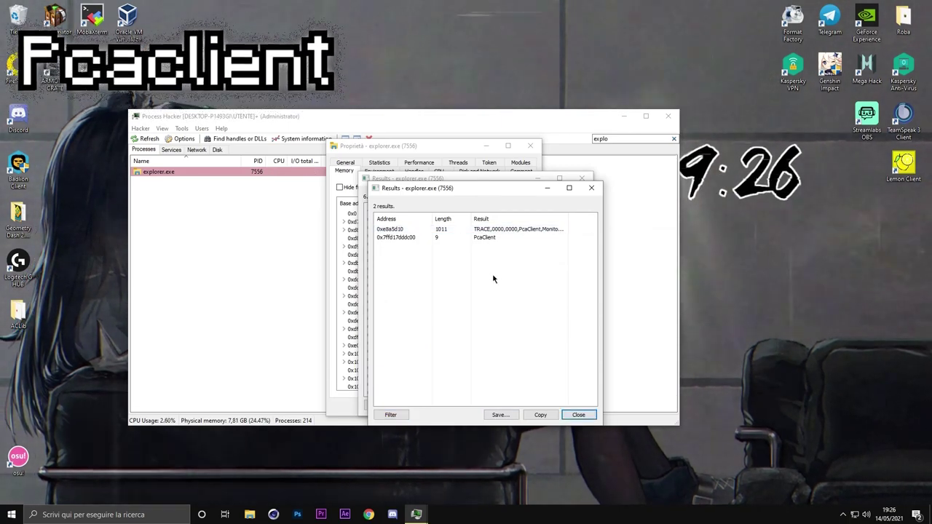
drag(566, 287, 516, 287)
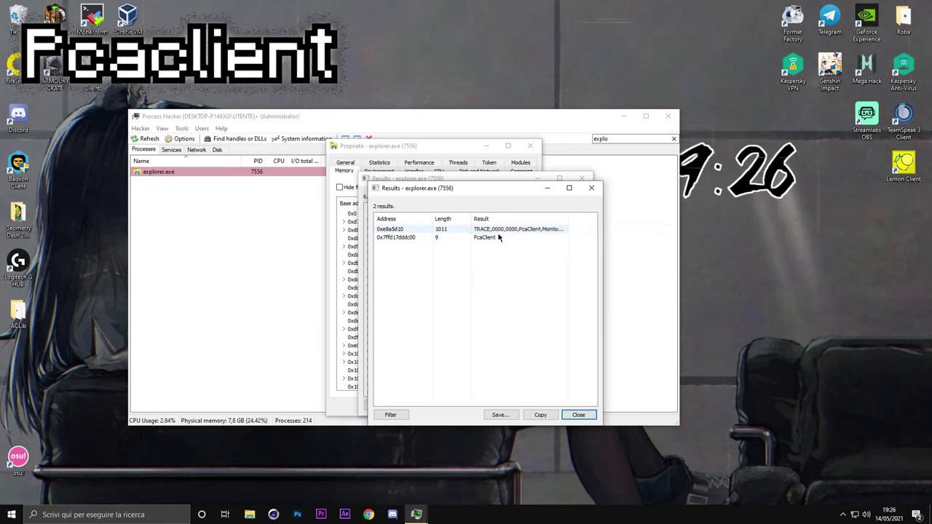
click(501, 414)
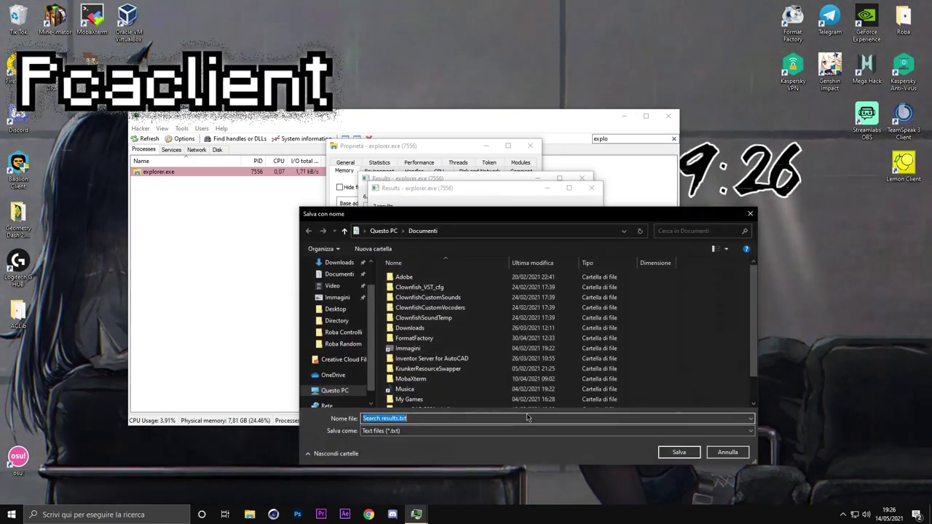
click(334, 283)
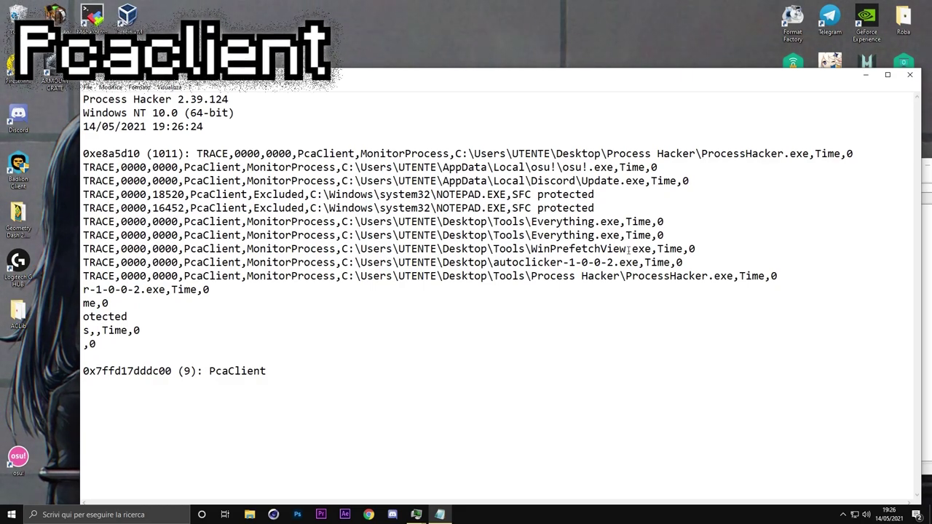
In Search results.txt, opened in Notepad, select the path C:\Users\UTENTE\Desktop\autoclicker-1-0-0-2.exe from its MonitorProcess line.
drag(618, 269, 250, 263)
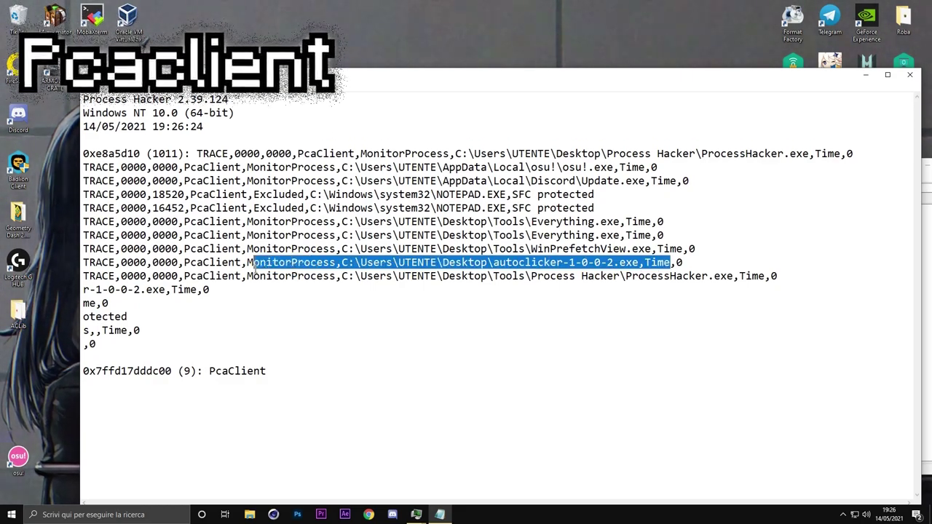
click(412, 266)
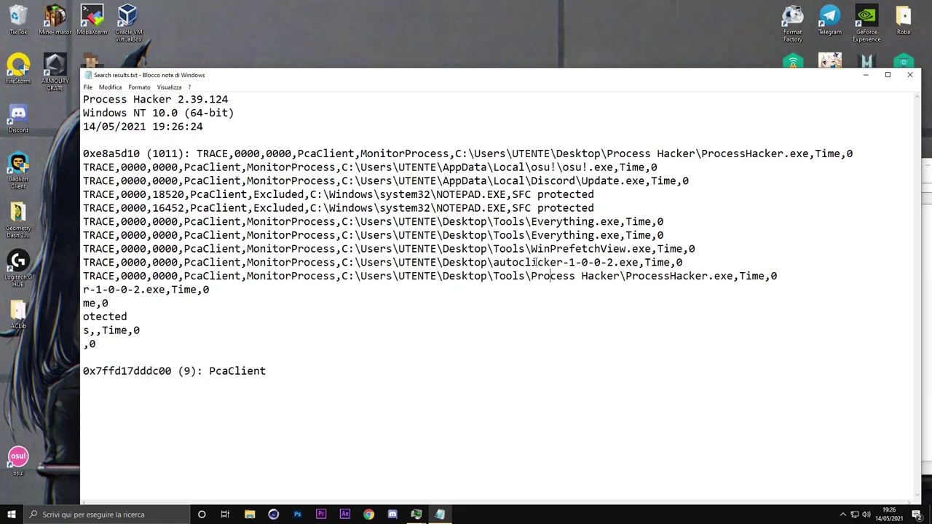
drag(692, 268, 316, 268)
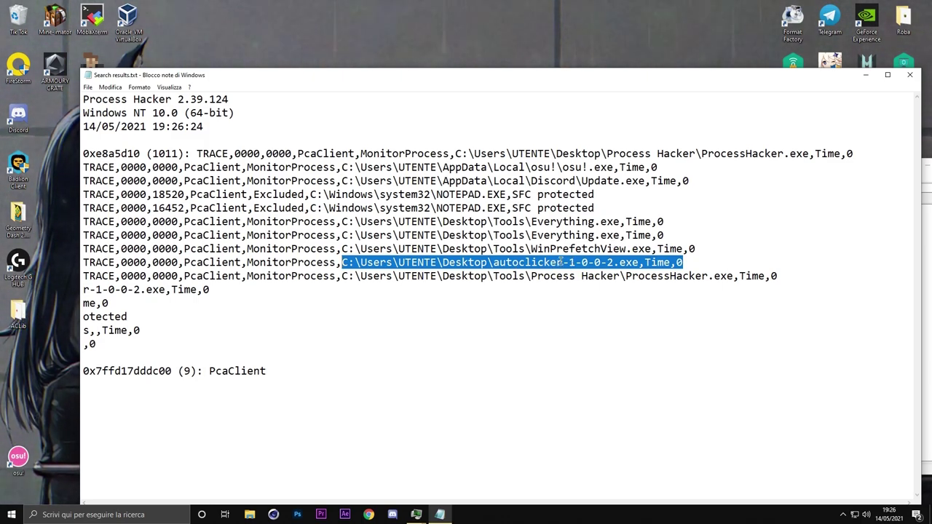
click(580, 249)
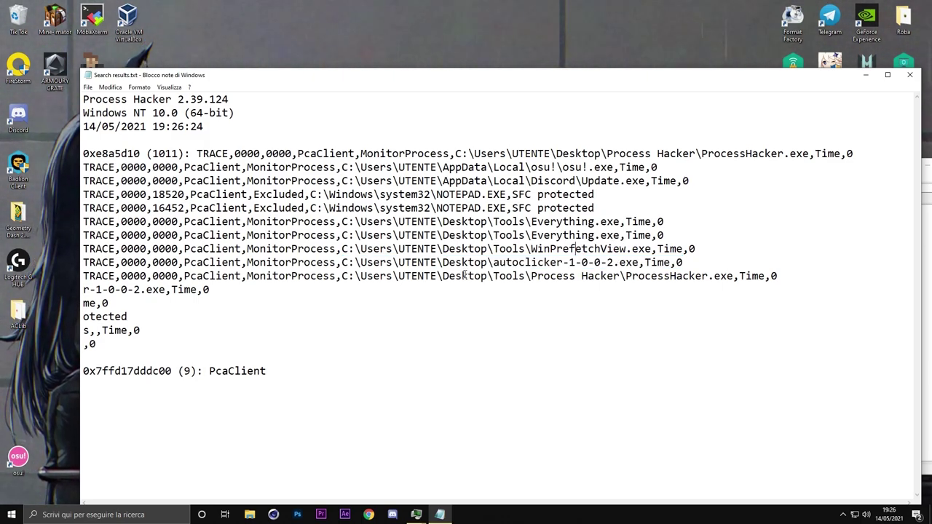
drag(347, 273, 583, 269)
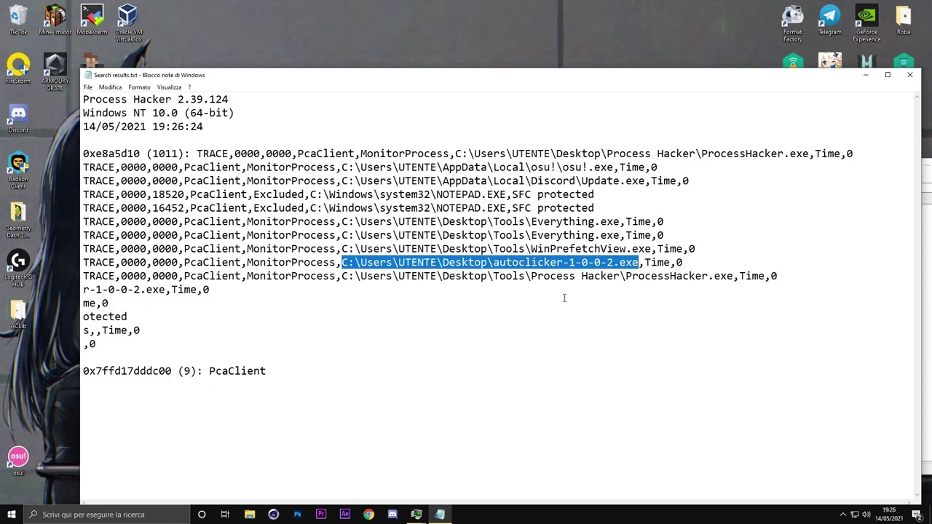
Launch the selected autoclicker path through the Windows Run dialog, close OP Auto Clicker and return to the desktop.
key(super+r)
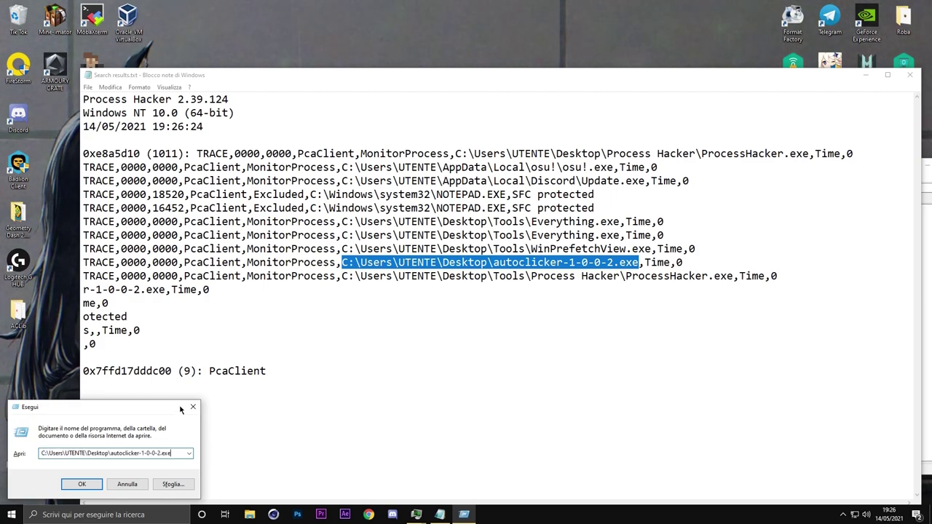
key(Return)
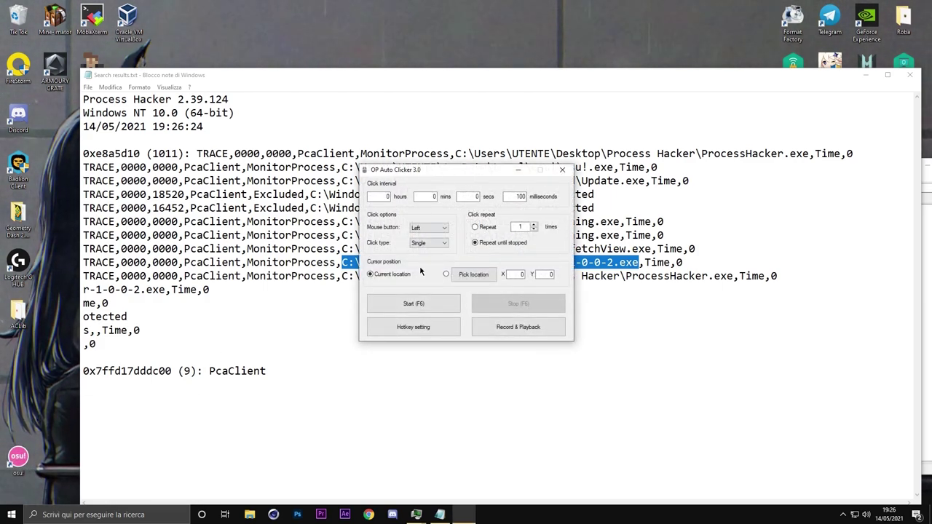
click(562, 170)
key(super+d)
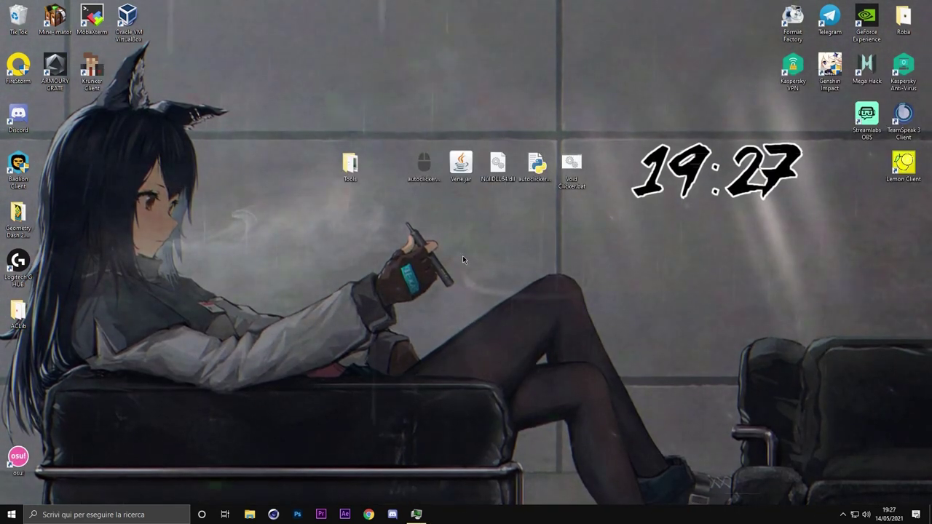
Rename the autoclicker executable on the desktop as gino.exe.
right_click(423, 175)
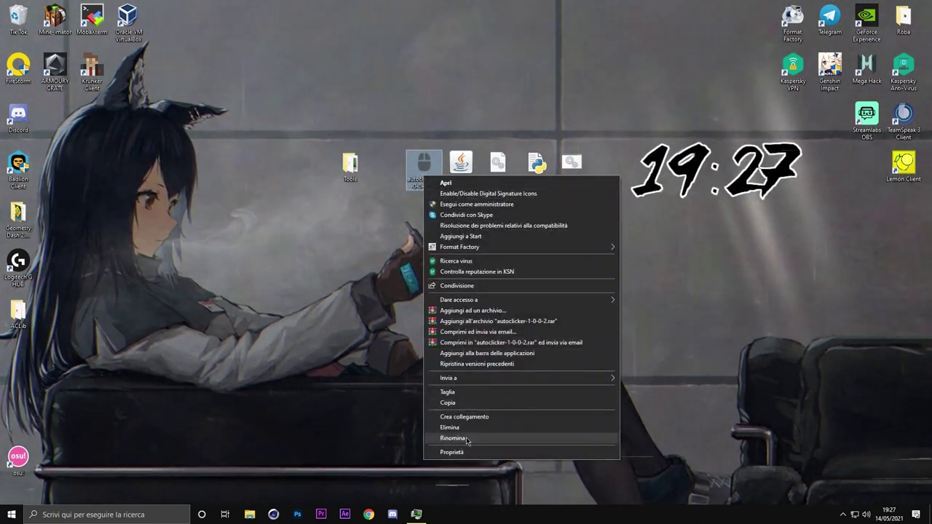
click(478, 439)
text(gino)
key(Return)
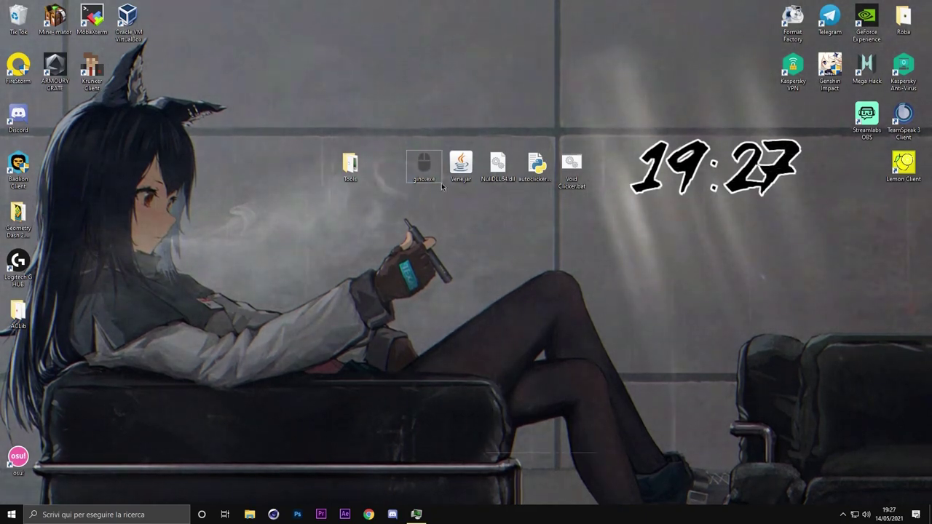
right_click(423, 174)
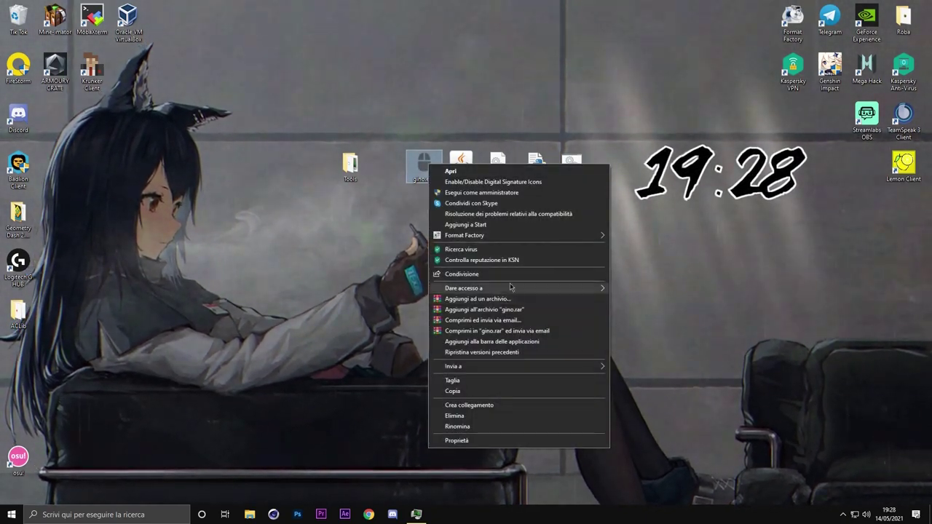
click(355, 261)
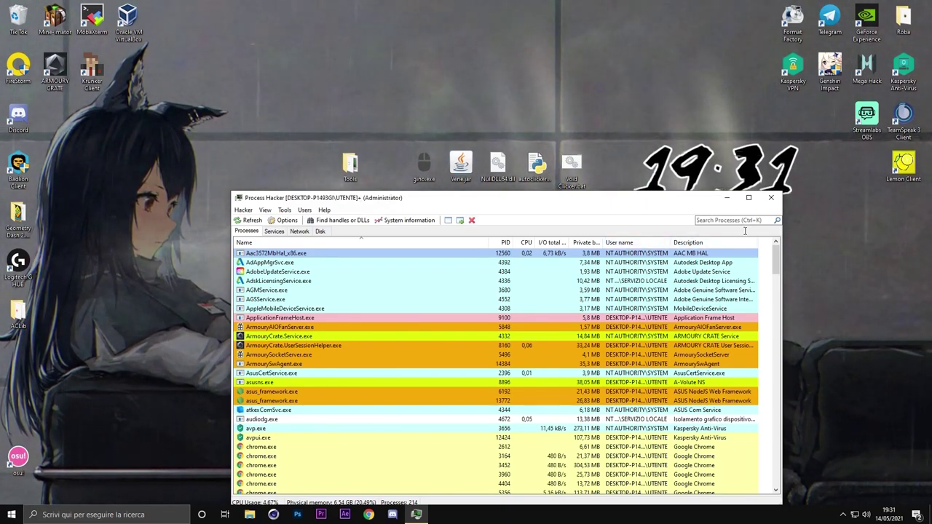
Filter the processes by "sear", open the memory properties of SearchIndexer.exe and turn off hiding of free regions.
text(sear)
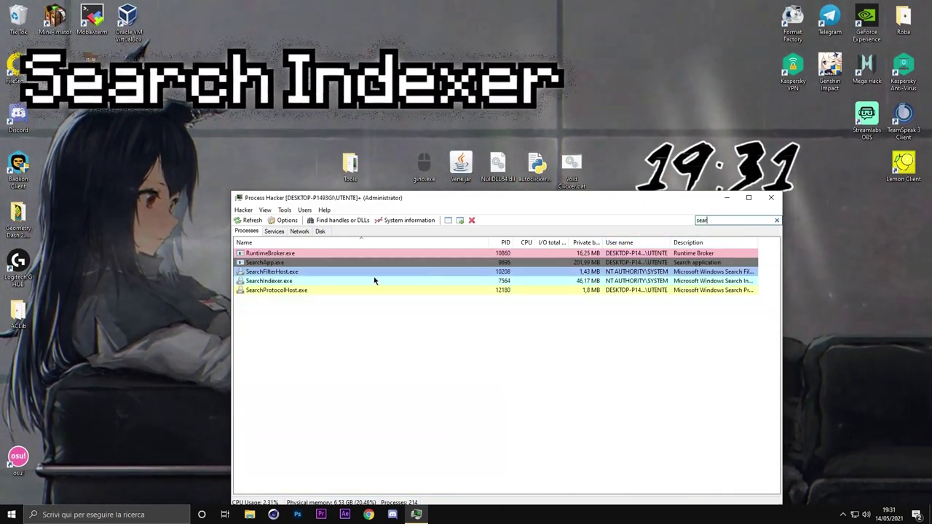
right_click(319, 282)
click(343, 408)
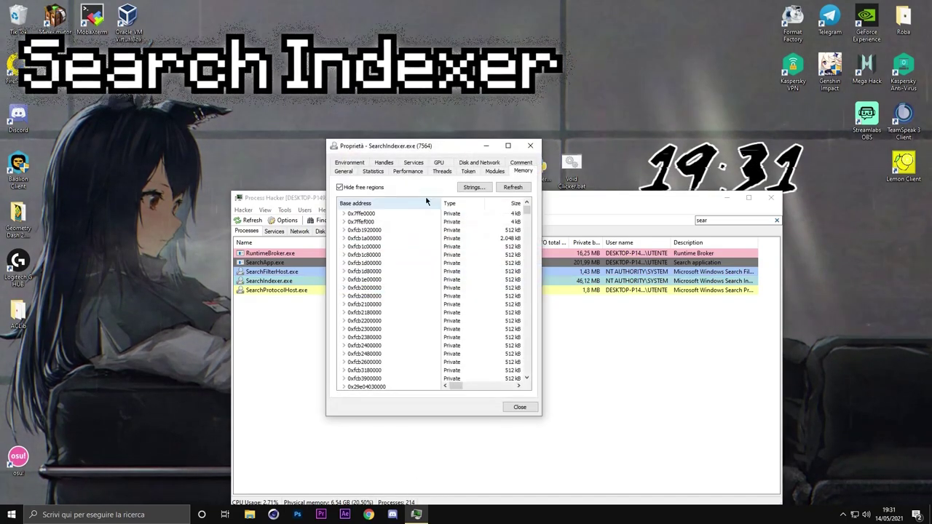
click(357, 190)
Search SearchIndexer.exe for strings of minimum length 4 with Unicode detection and filter the results for "file:".
click(473, 187)
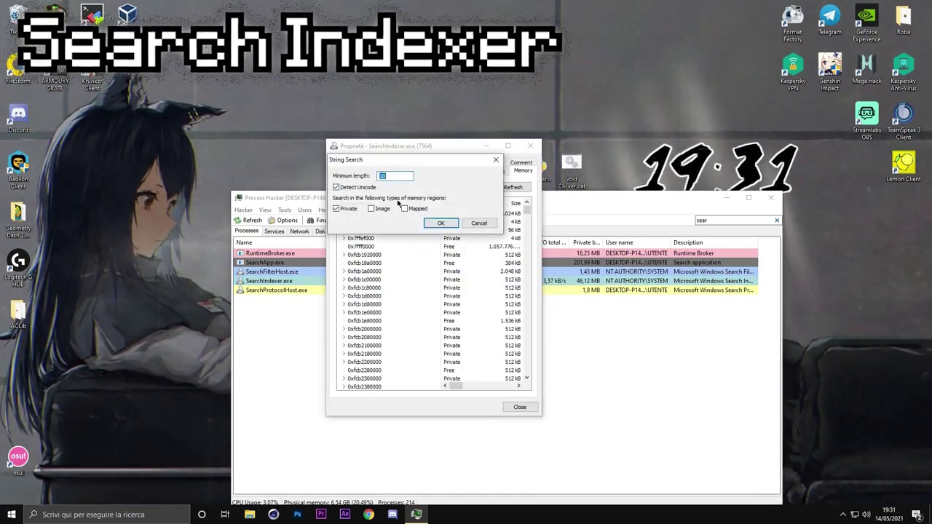
text(4)
click(440, 223)
click(402, 393)
click(434, 416)
text(Reco)
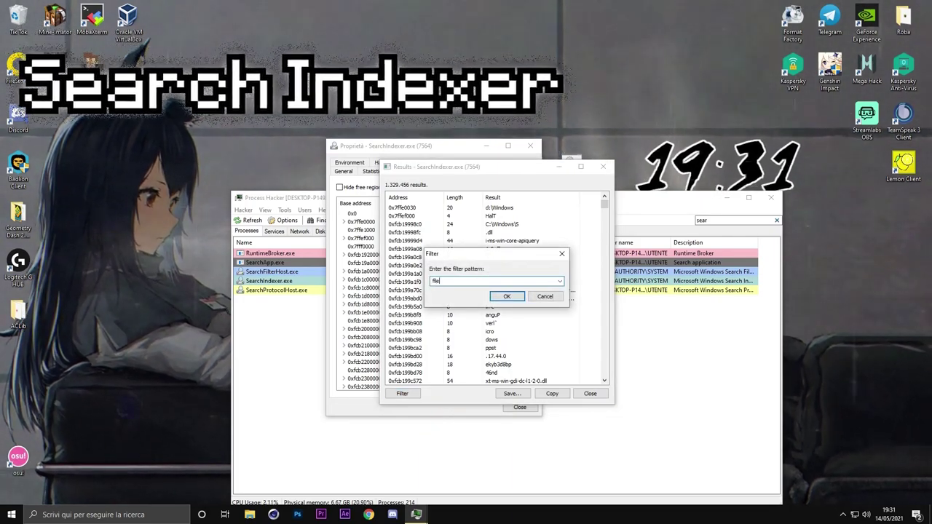
key(Return)
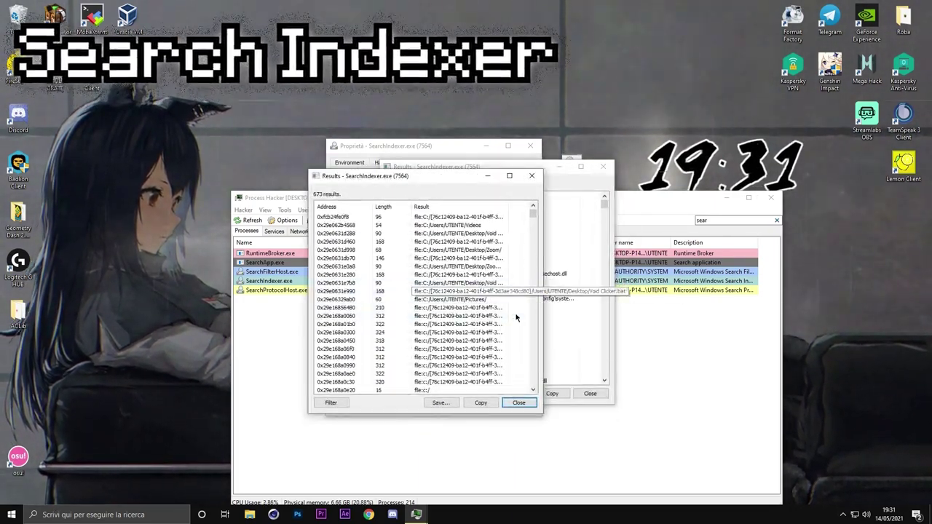
Narrow the filtered SearchIndexer.exe results further, down to entries containing ".exe".
click(332, 403)
click(377, 418)
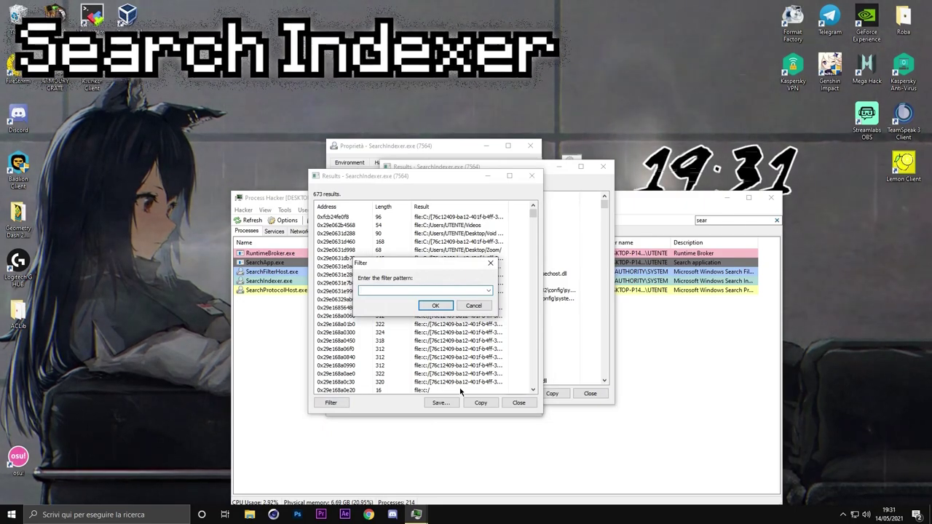
key(Return)
click(421, 413)
click(458, 429)
text(.exe)
key(Return)
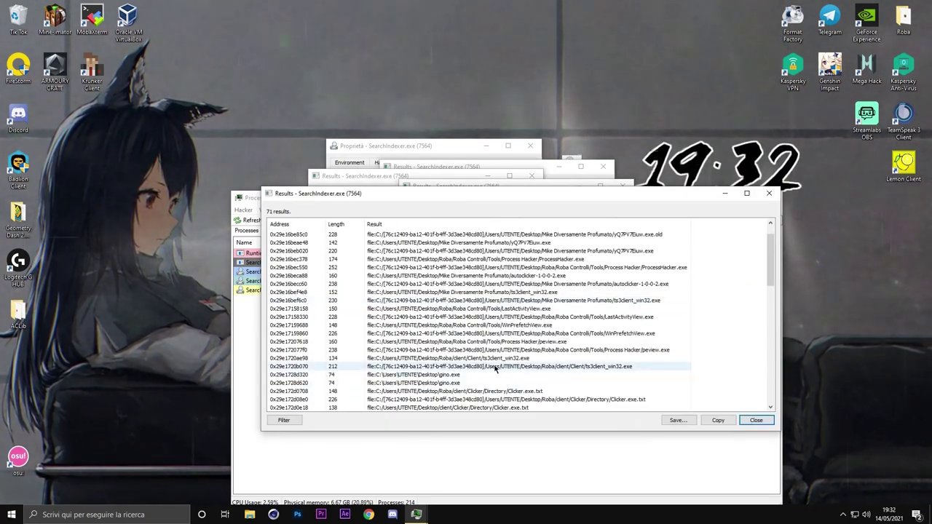
Look through the .exe entries of SearchIndexer.exe and select the two lines for gino.exe on the desktop.
scroll(495, 368, down, 1)
click(452, 353)
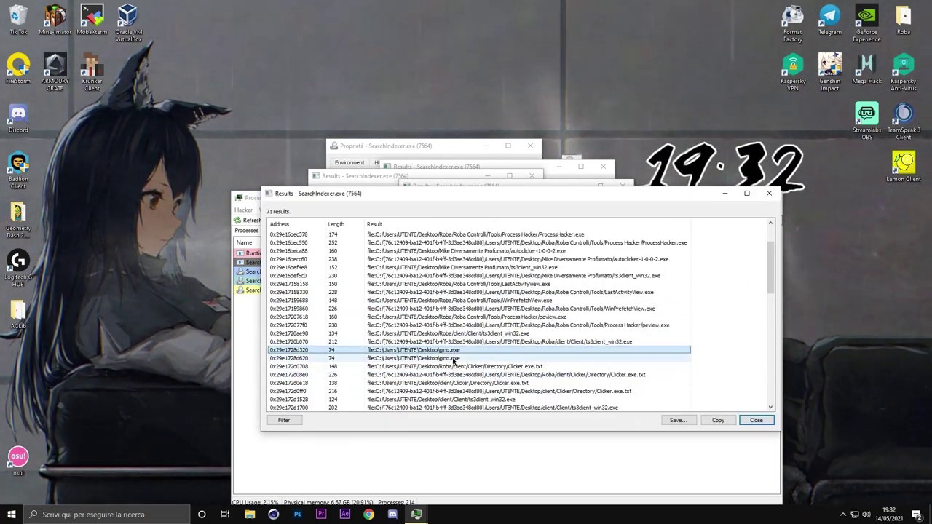
shift+click(452, 360)
scroll(467, 368, down, 4)
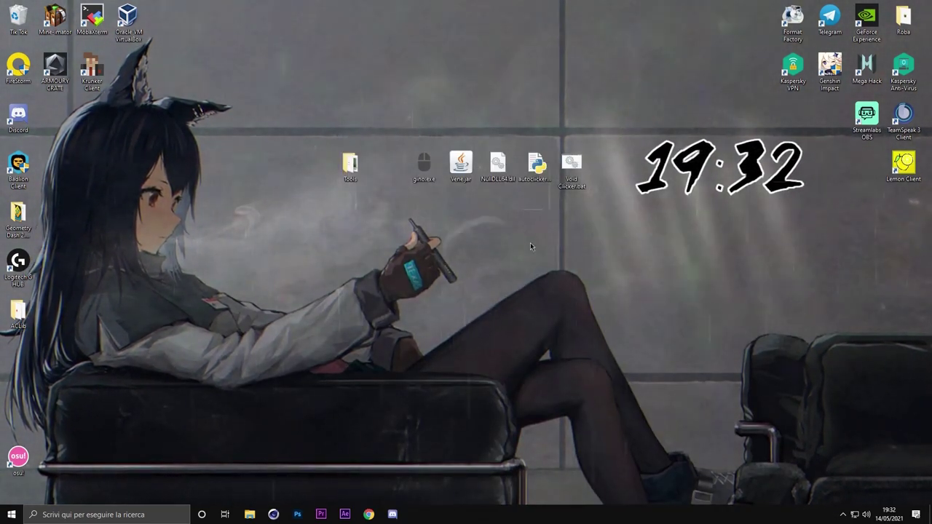
Launch WinPrefetchView.exe from the Tools folder, allow it to make changes and maximize its window.
double_click(350, 164)
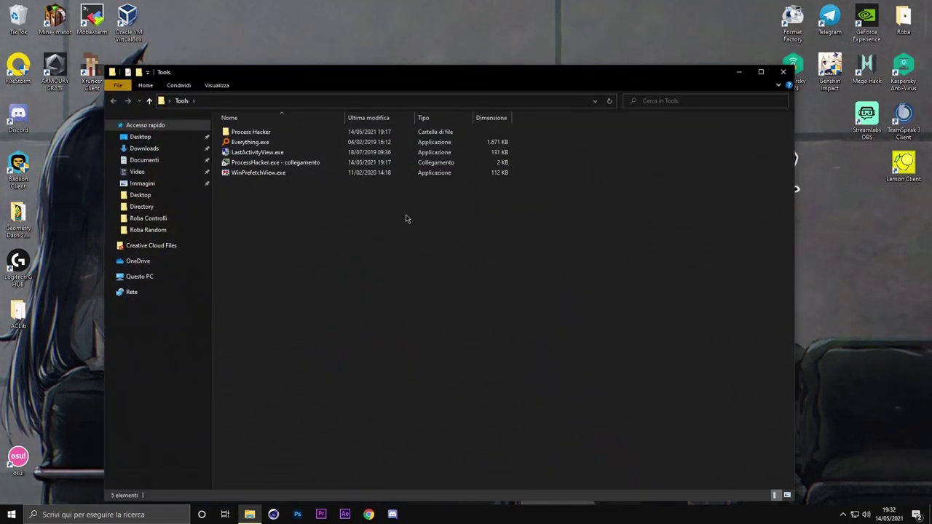
double_click(237, 173)
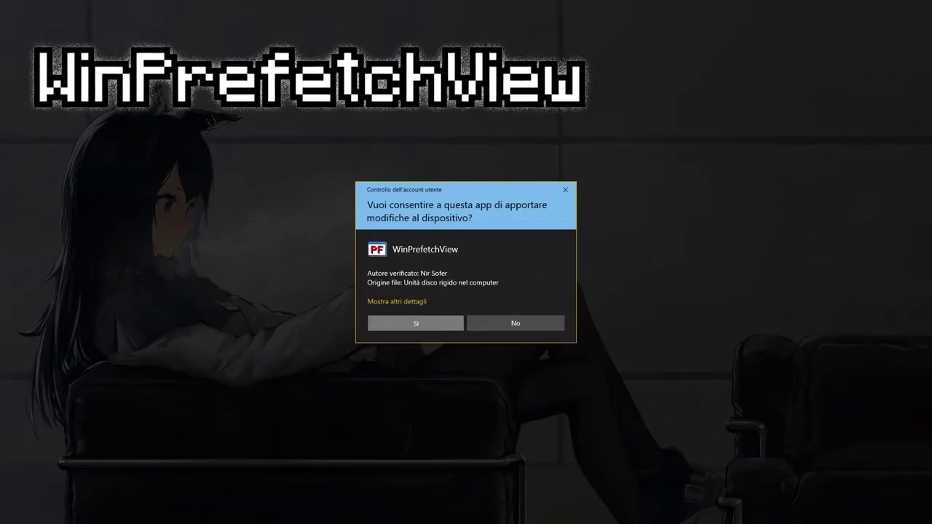
click(416, 323)
drag(245, 111, 402, 107)
click(543, 103)
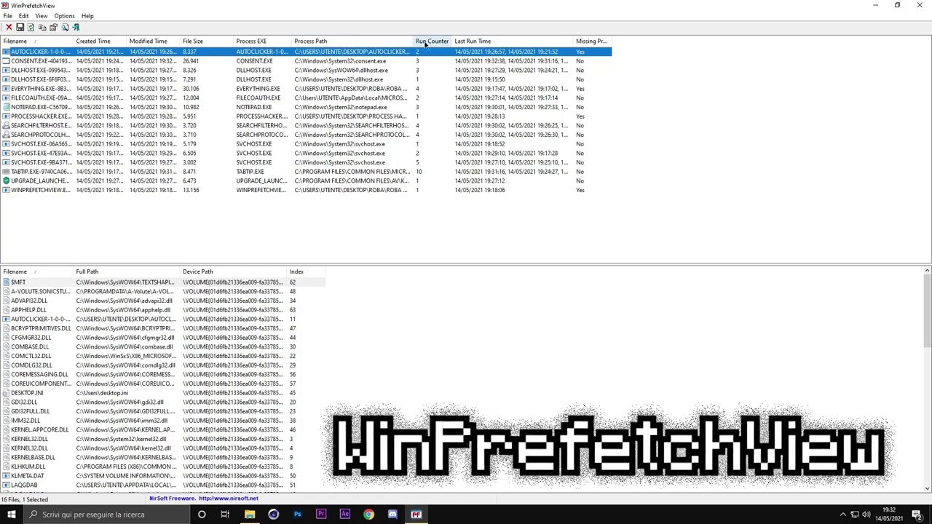
Open the properties of the AUTOCLICKER-1-0-0-2.EXE prefetch entry and inspect its process path and Missing Process fields.
right_click(46, 55)
click(80, 152)
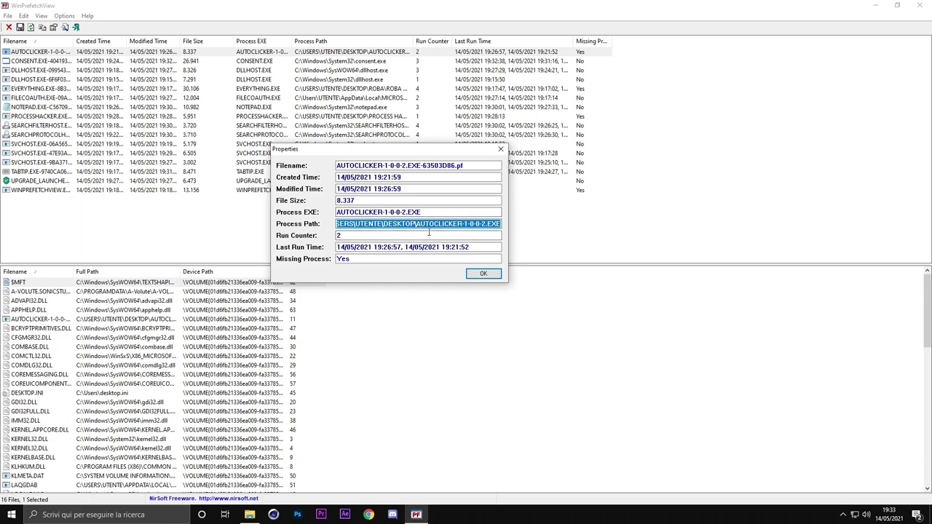
click(385, 260)
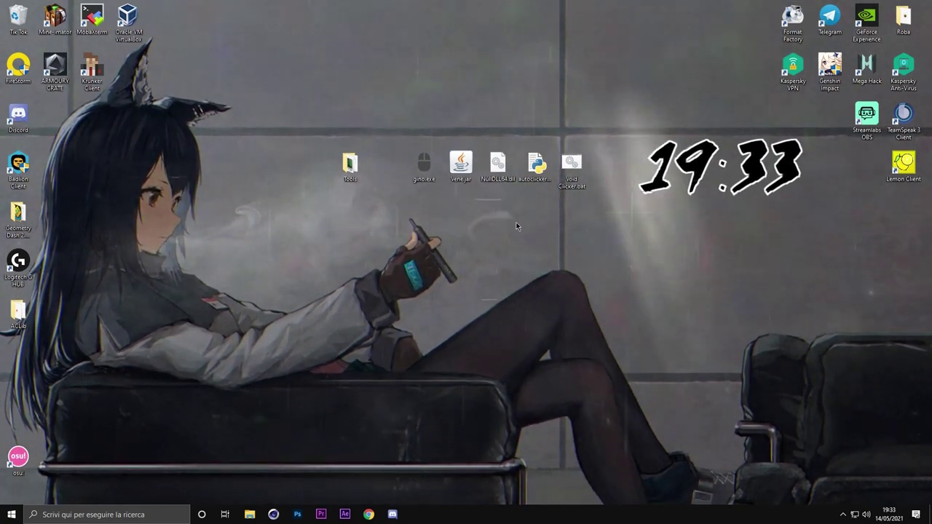
Launch Process Hacker from the Tools folder and filter its process list by "explo".
double_click(350, 164)
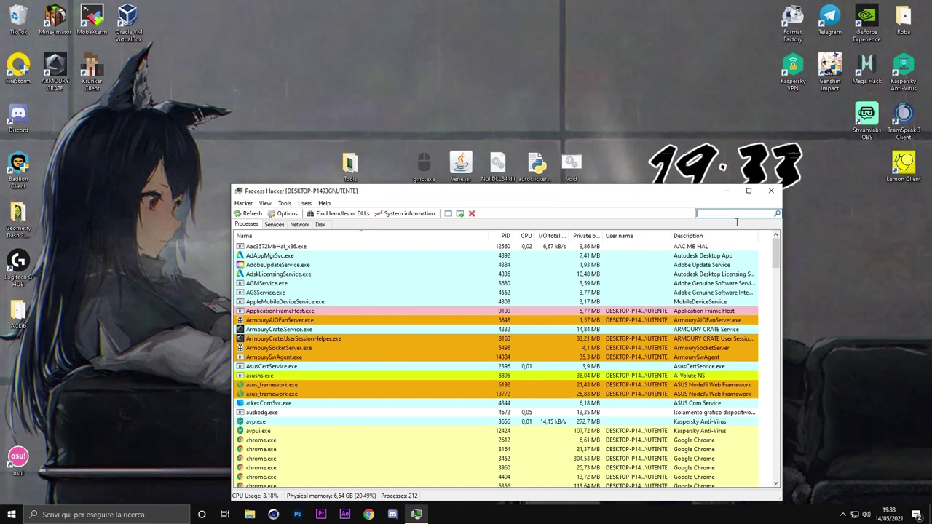
text(explo)
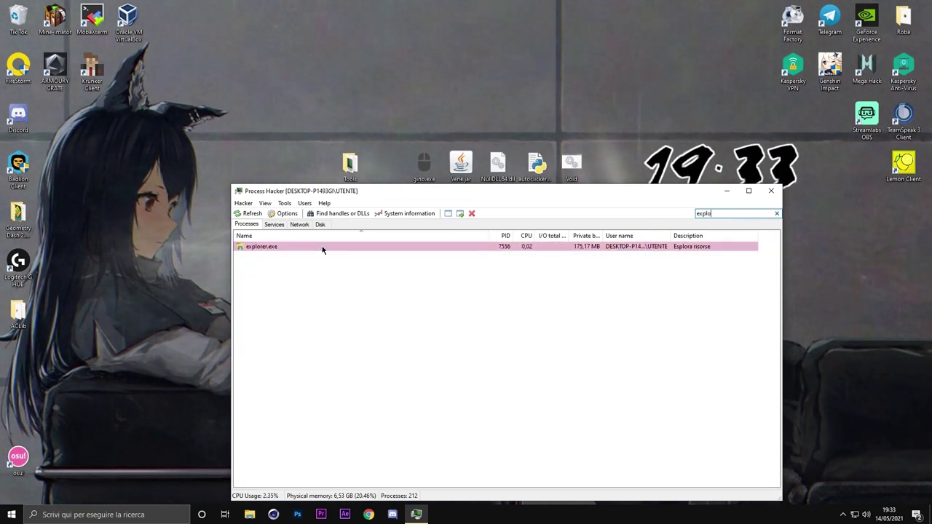
right_click(323, 247)
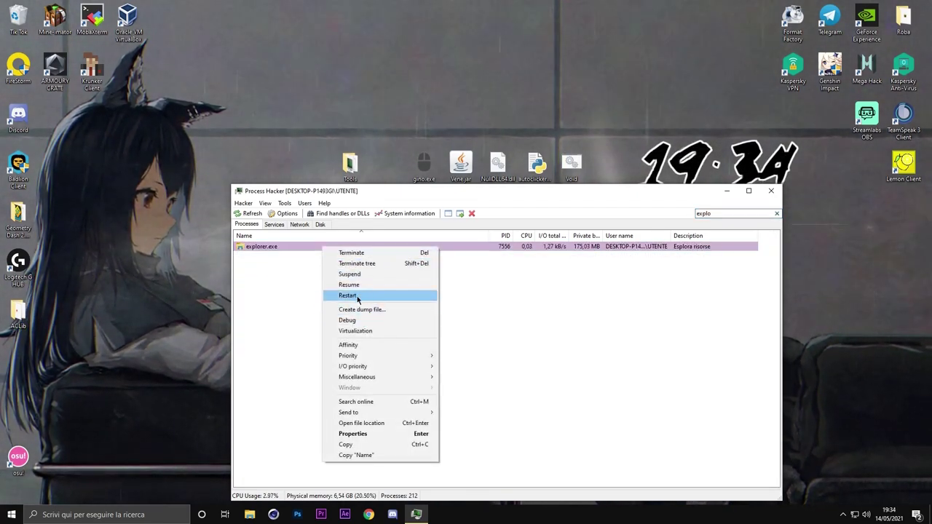
click(360, 247)
right_click(379, 247)
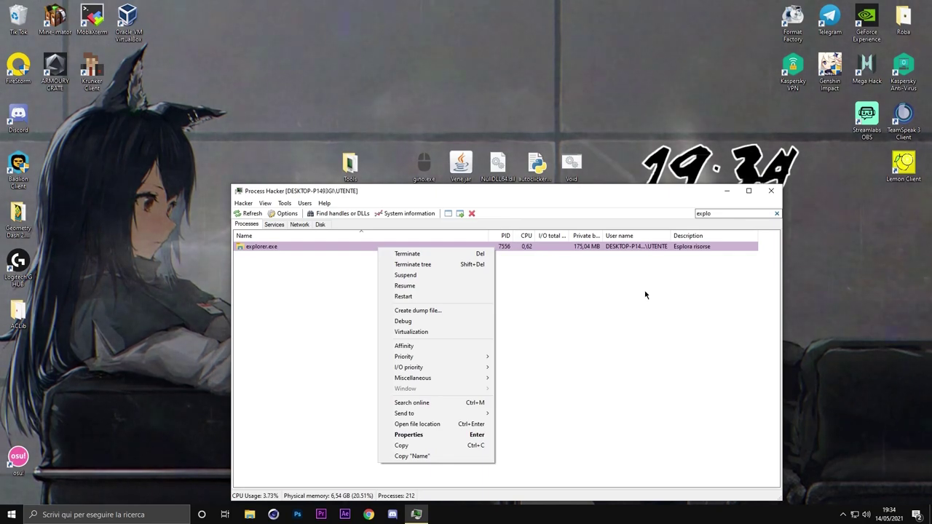
click(298, 287)
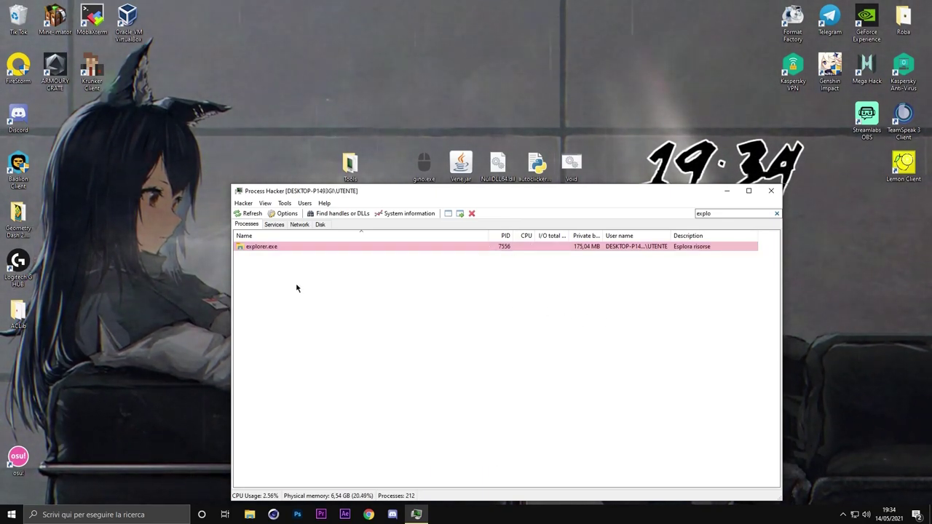
drag(458, 191, 551, 244)
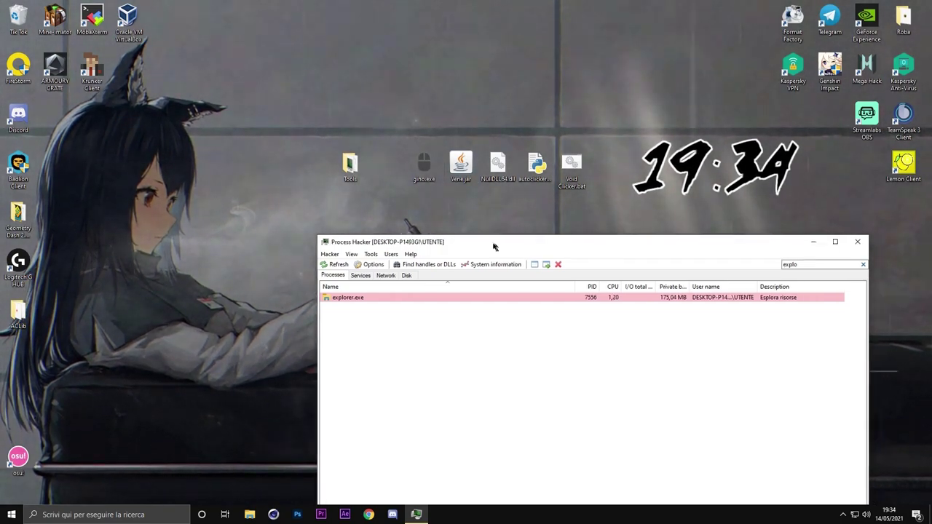
drag(500, 245, 449, 206)
Open the properties of explorer.exe, inspect its Started field, and close them.
double_click(422, 258)
drag(392, 286, 540, 299)
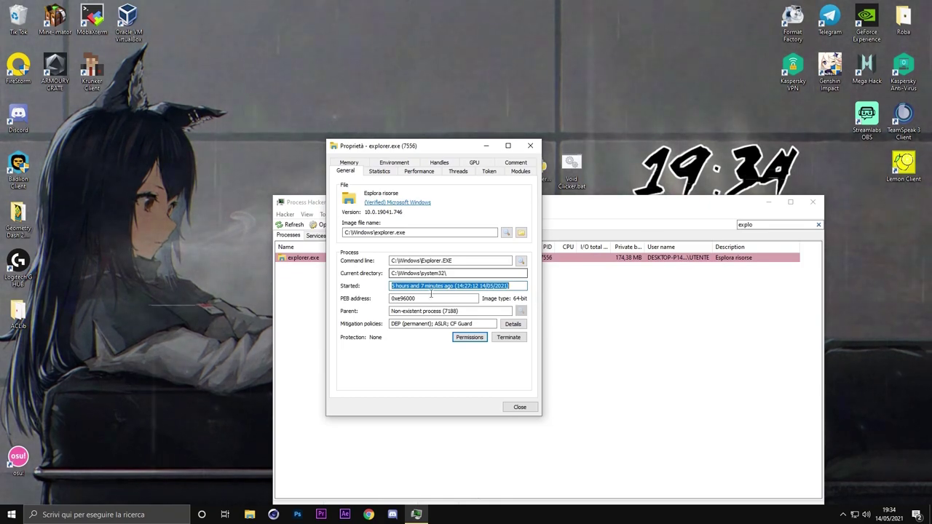
click(529, 146)
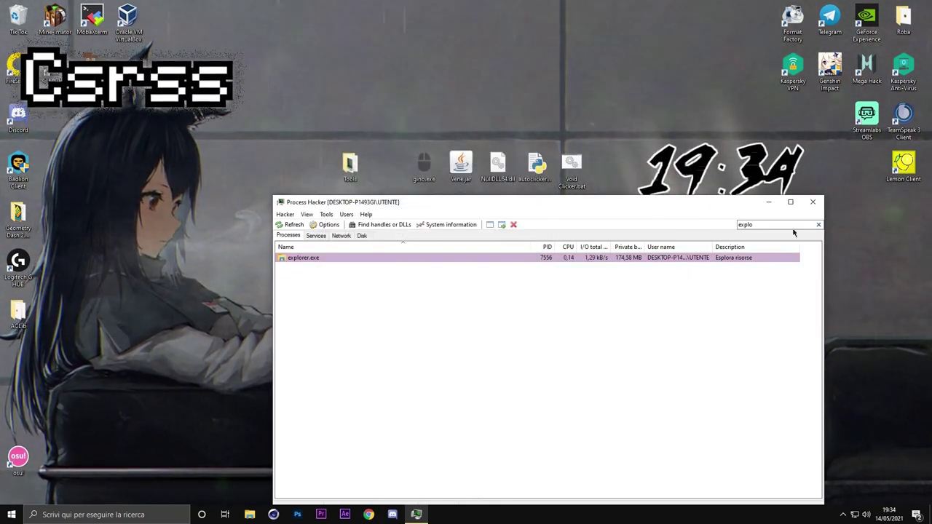
Filter the process list by "csrss" and open the properties of the second csrss.exe process.
click(818, 225)
text(csrss)
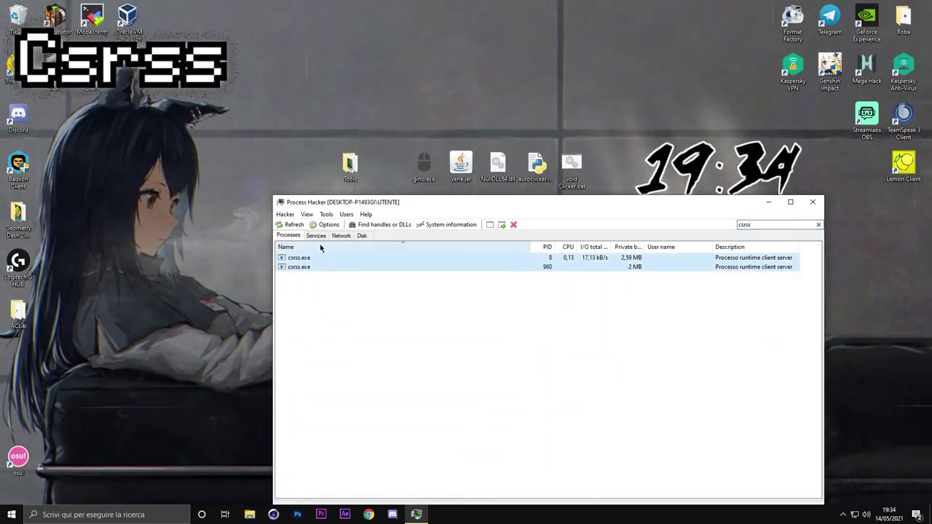
click(310, 268)
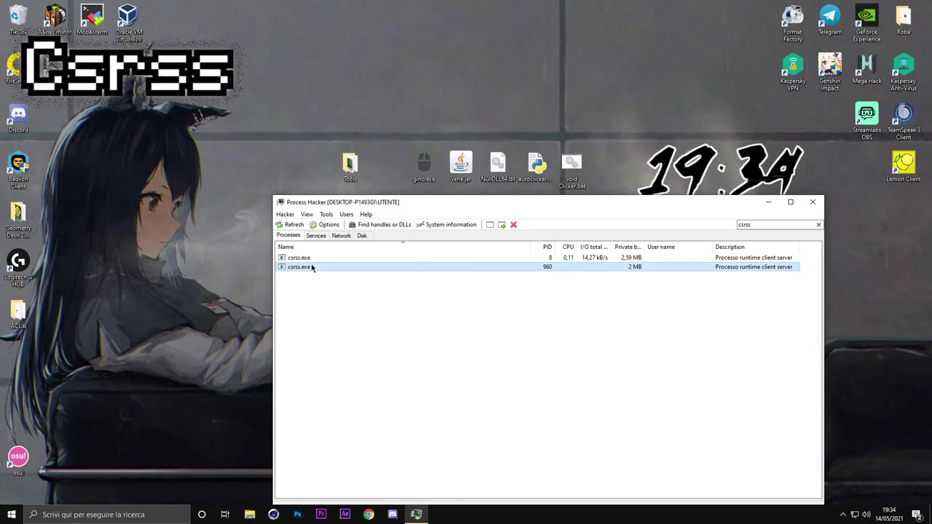
right_click(310, 268)
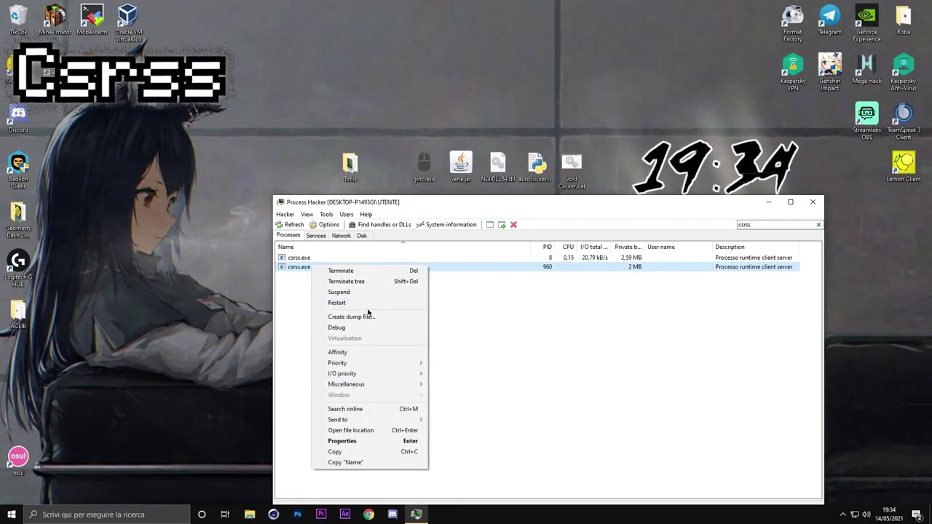
click(304, 273)
right_click(318, 268)
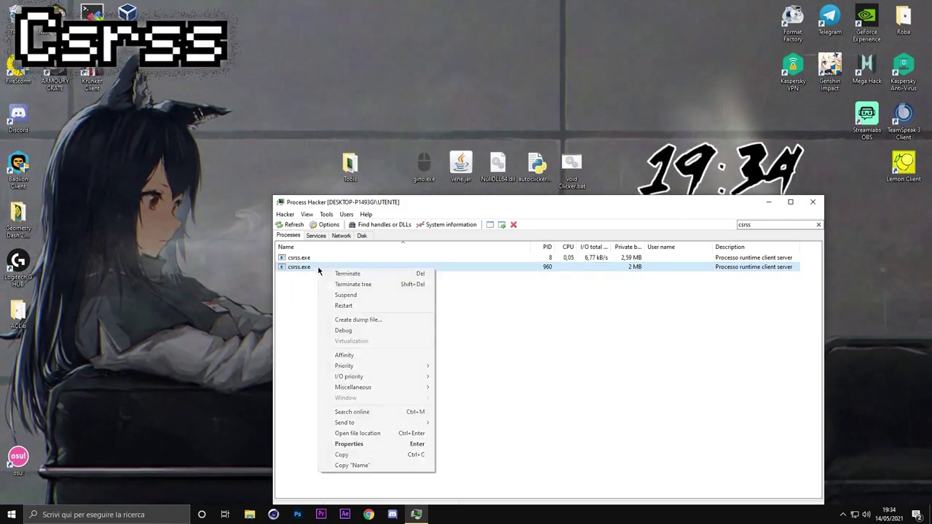
click(364, 444)
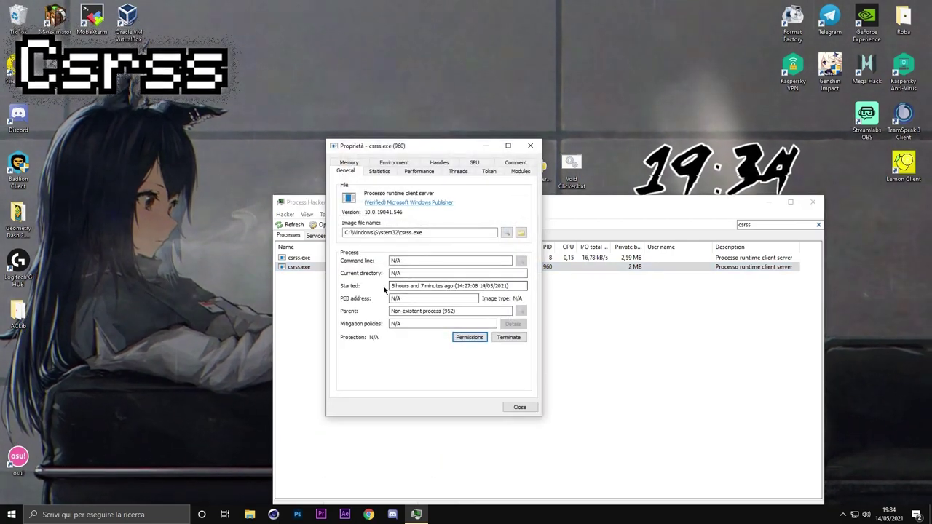
Inspect the Started field of csrss.exe and close its properties.
click(391, 289)
click(426, 286)
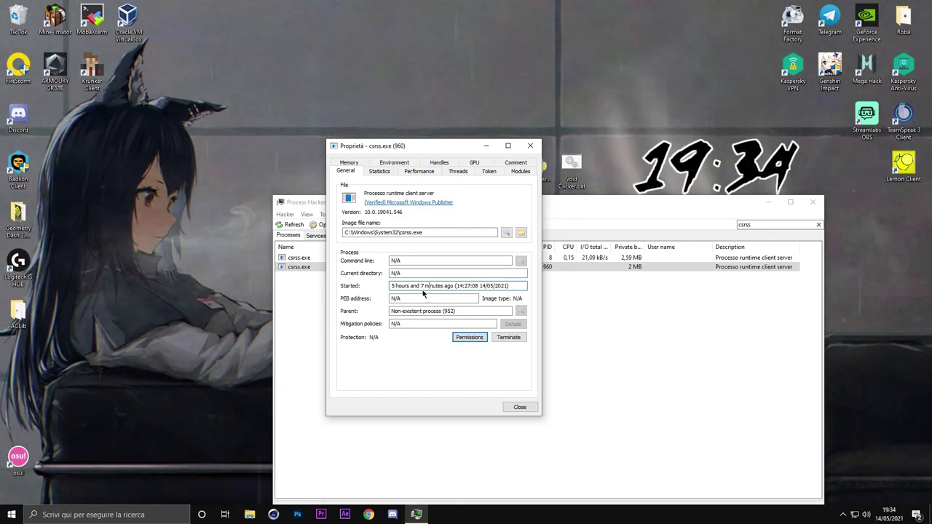
click(530, 146)
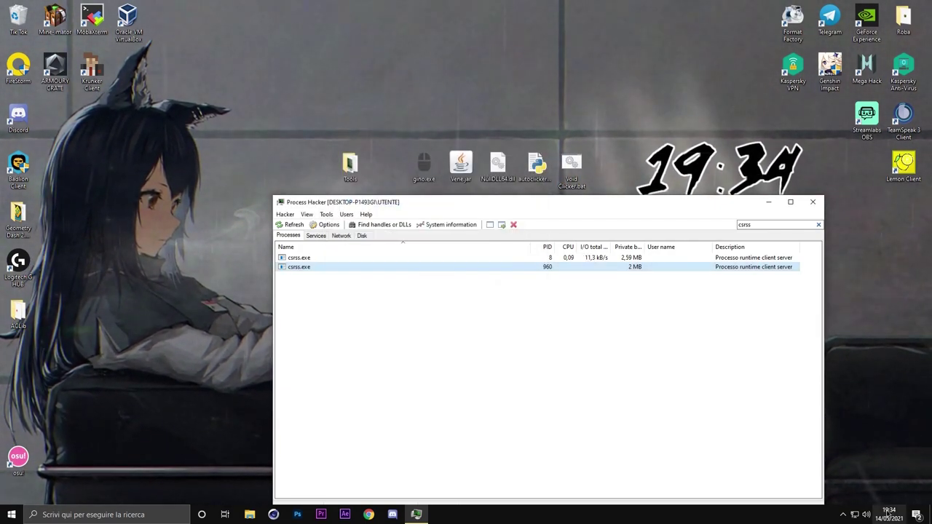
Check the current time and date in the system clock's calendar, and close Process Hacker.
click(891, 514)
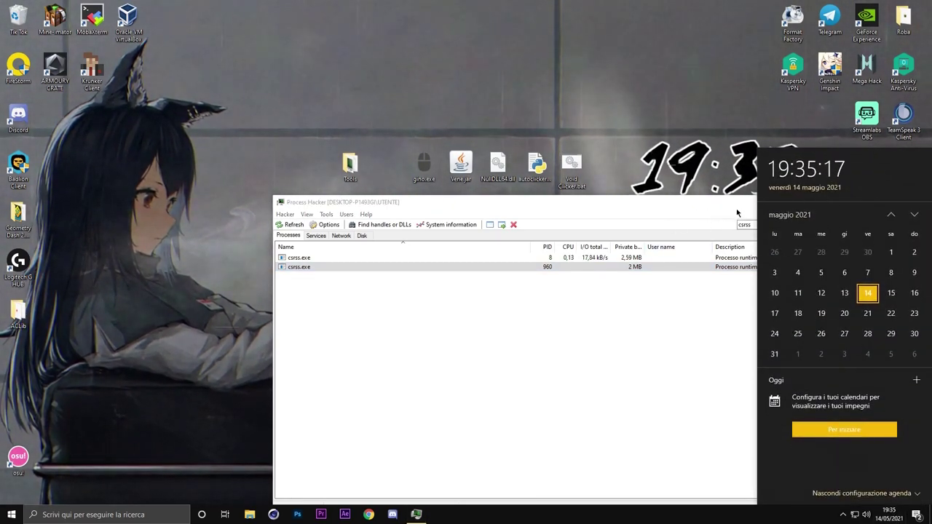
click(743, 301)
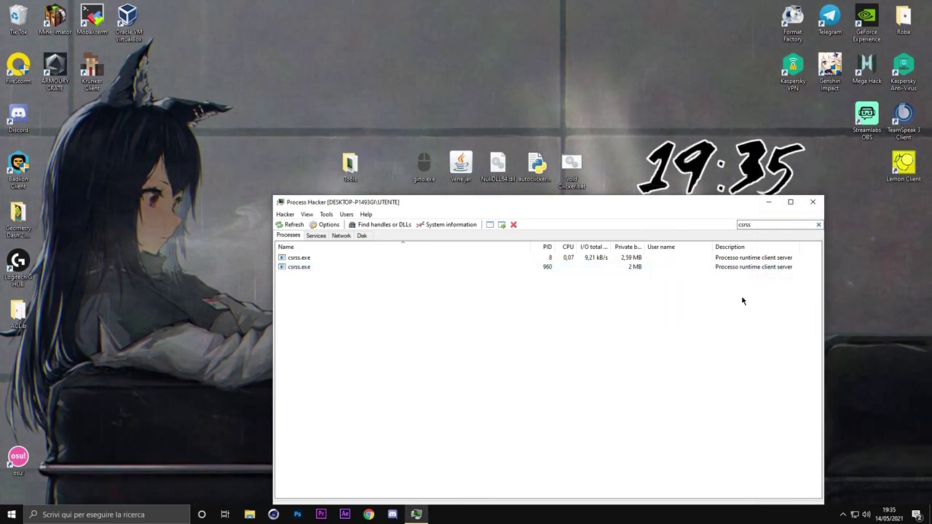
click(813, 203)
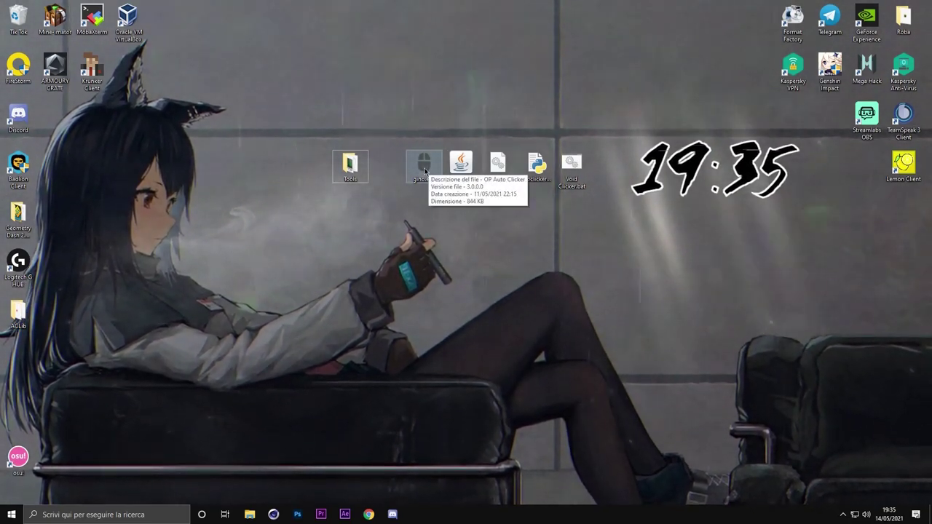
Launch the Windows Registry Editor by running "regedit".
key(super+r)
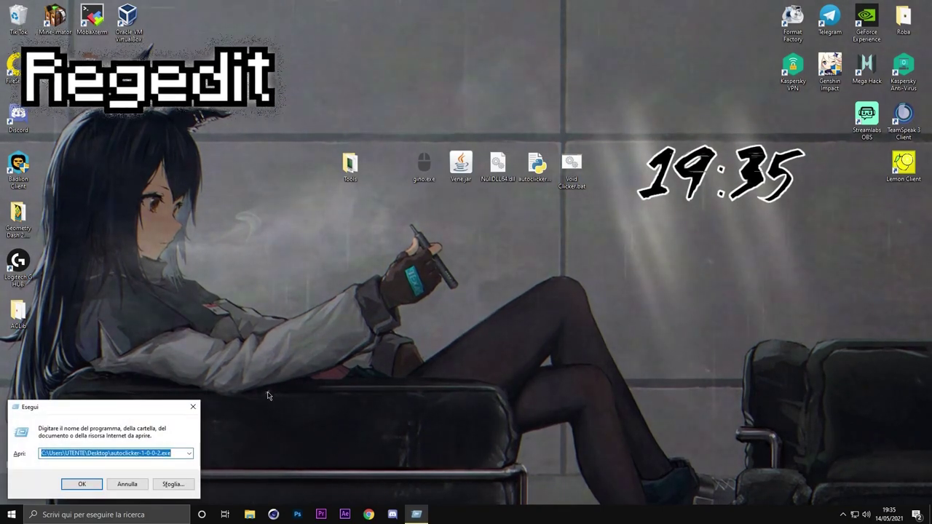
text(regedit)
key(Return)
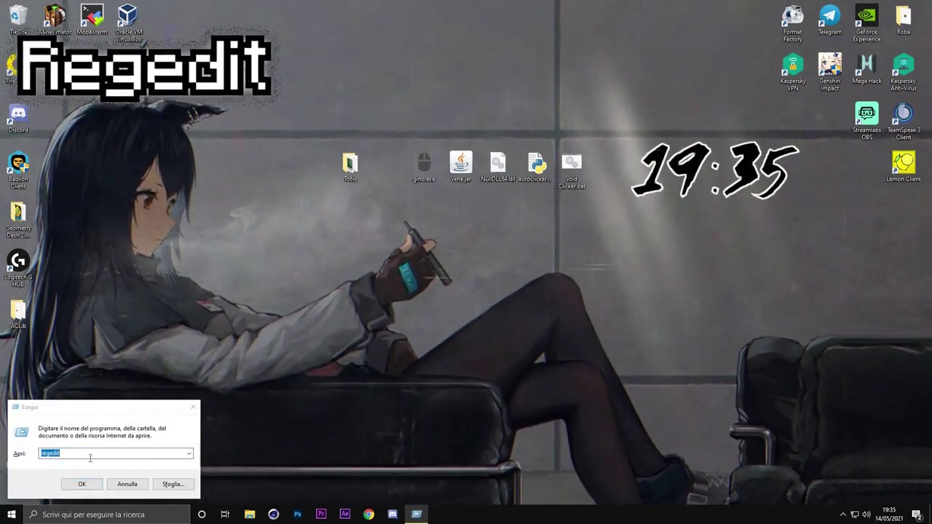
click(77, 486)
Go back up the registry tree and select the HKEY_CURRENT_USER hive, keeping it expanded.
scroll(273, 175, up, 8)
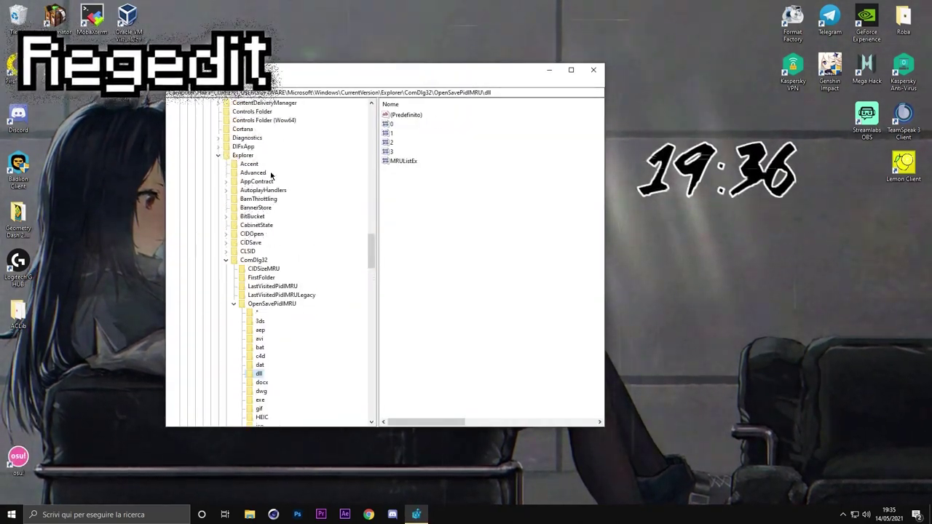
scroll(347, 236, up, 15)
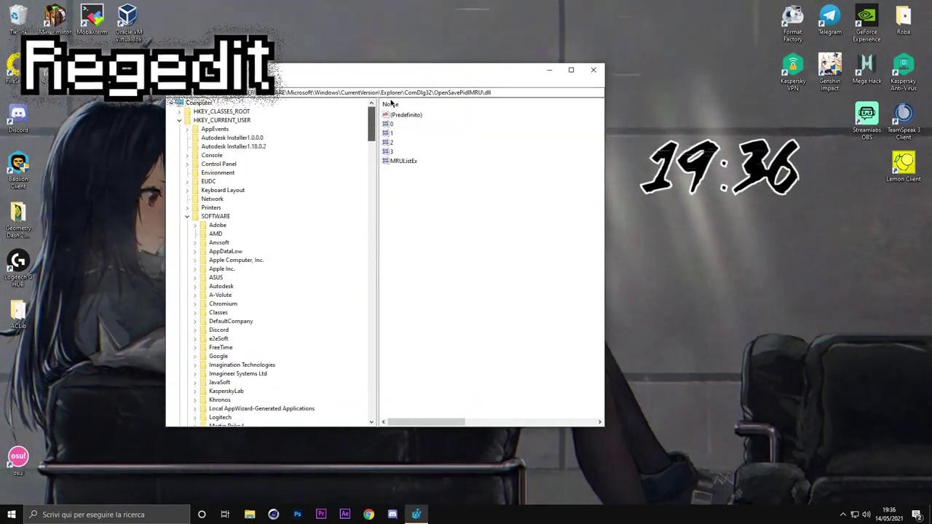
click(180, 119)
click(179, 120)
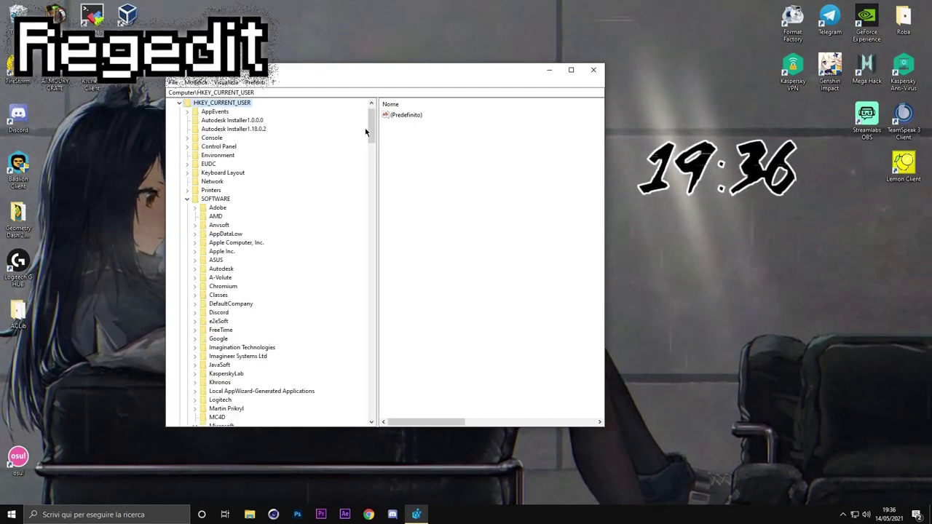
Open the exe key under HKEY_CURRENT_USER\SOFTWARE\Microsoft\Windows\CurrentVersion\Explorer\ComDlg32\OpenSavePidlMRU and inspect the data of its value 4.
drag(371, 125, 373, 239)
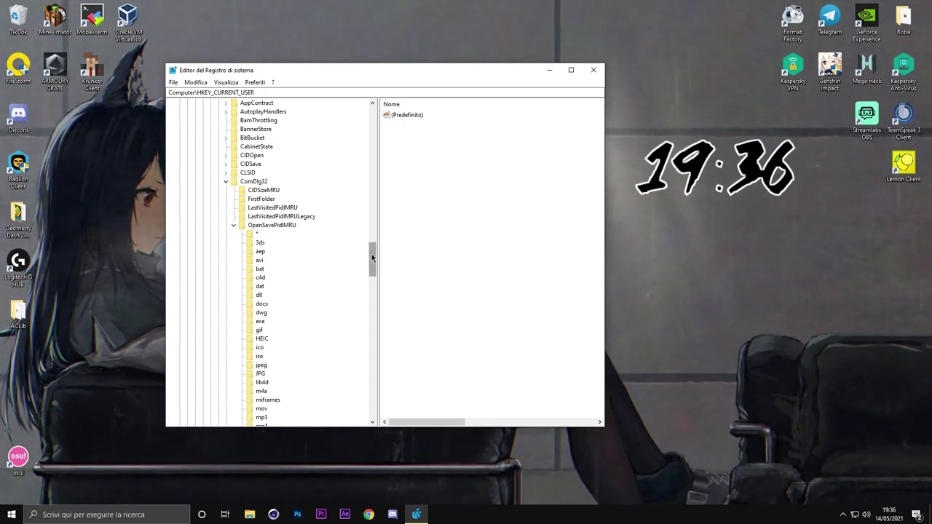
drag(372, 256, 372, 261)
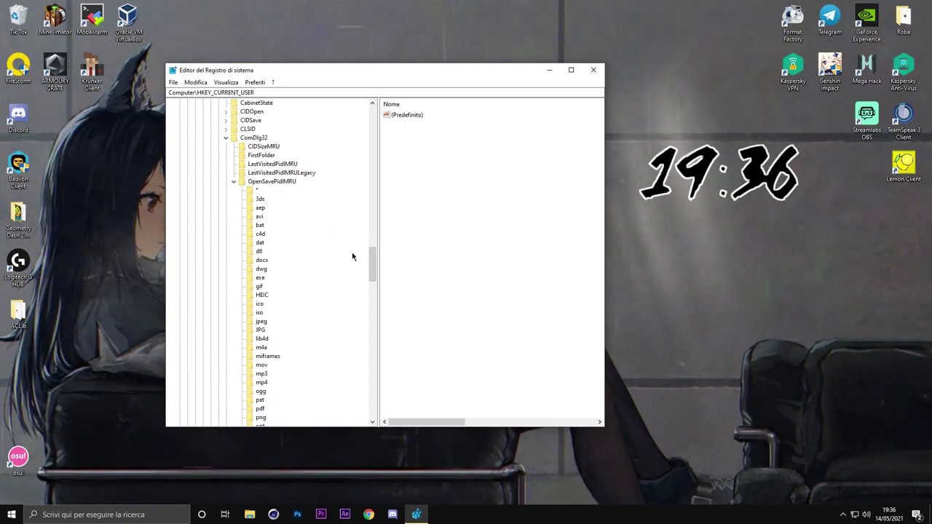
scroll(346, 253, down, 3)
mouse_move(371, 268)
mouse_down()
mouse_move(373, 259)
mouse_move(372, 268)
mouse_up()
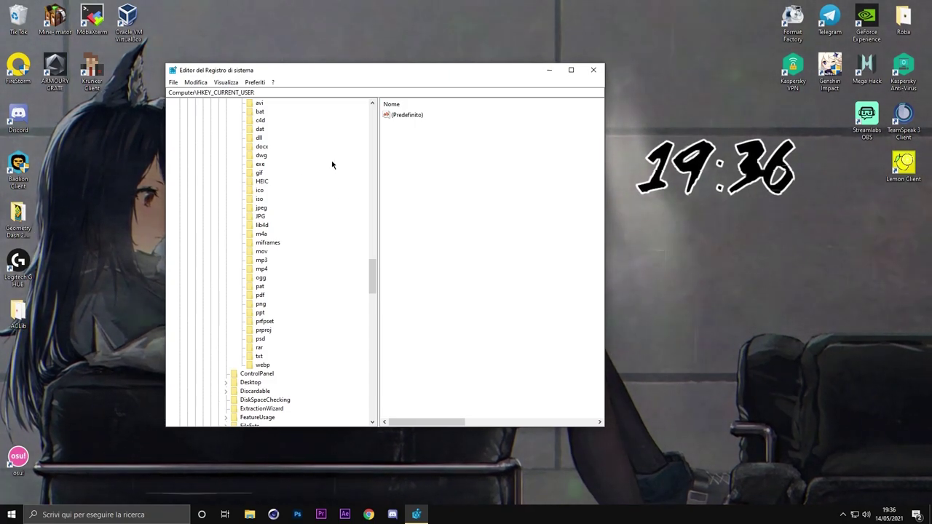
click(261, 165)
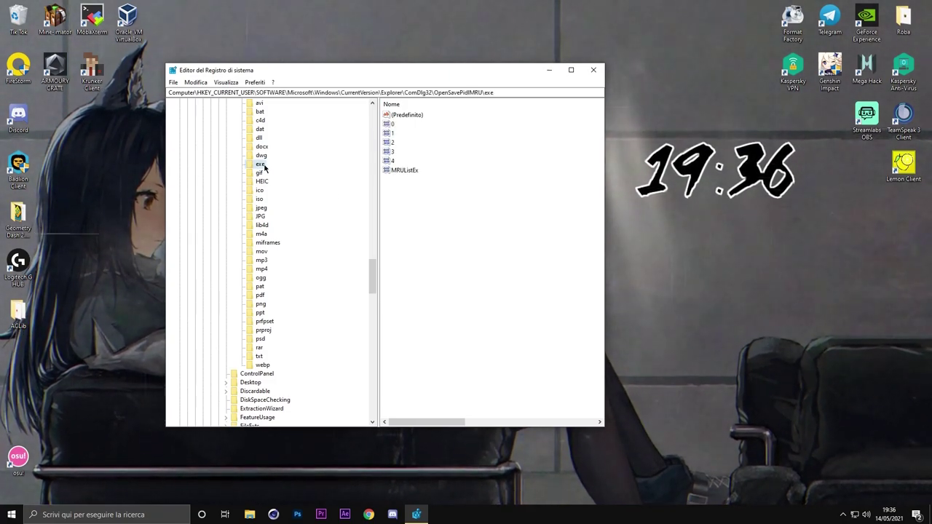
double_click(394, 162)
drag(477, 175, 472, 195)
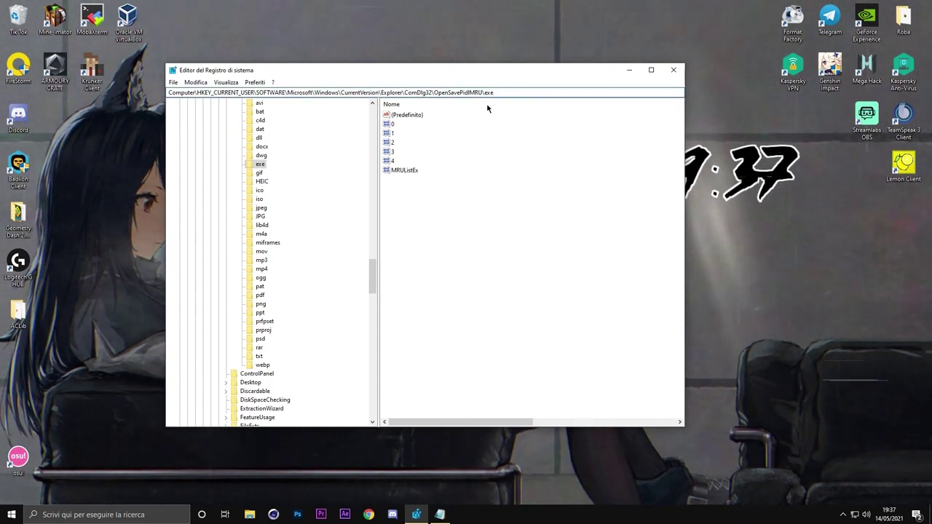
Go to the registry key Computer\HKEY_LOCAL_MACHINE\SYSTEM\CurrentControlSet\Control\Session Manager\Memory Management\PrefetchParameters.
text(Computer\HKEY_LOCAL_MACHINE\SYSTEM\CurrentControlSet\Control\Session Manager\Memory Management\PrefetchParameters)
key(ctrl+a)
text(Computer\HKEY_LOCAL_MACHINE\SYSTEM\CurrentControlSet\Control\Session Manager\Memory Management\PrefetchParameters)
key(Return)
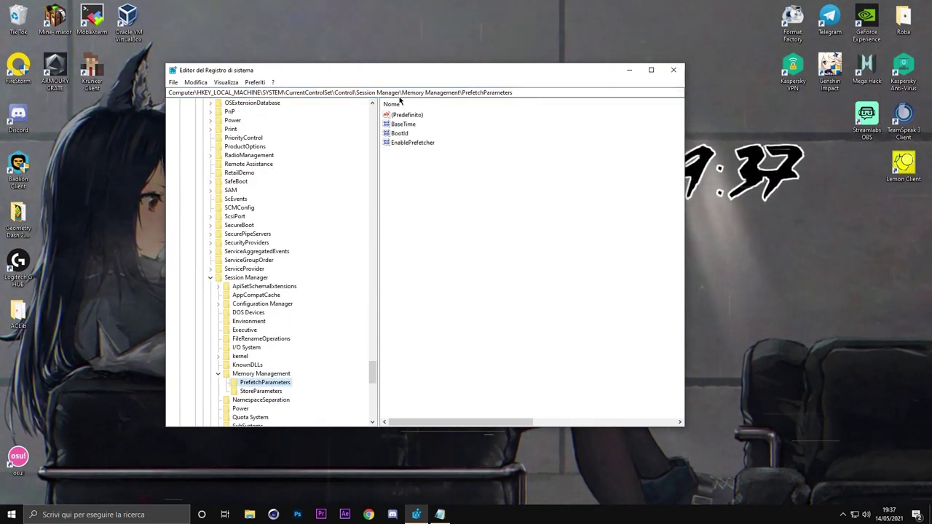
Set the EnablePrefetcher value data to 0.
double_click(404, 143)
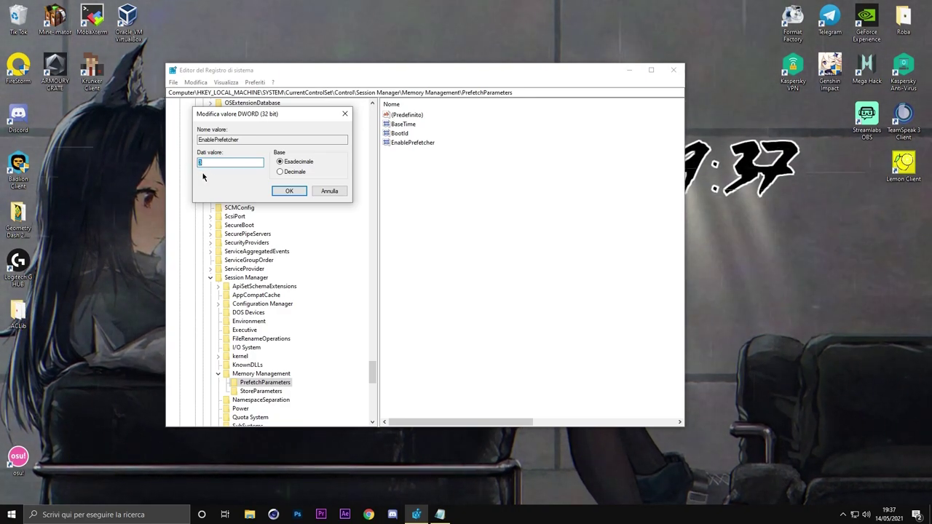
text(0)
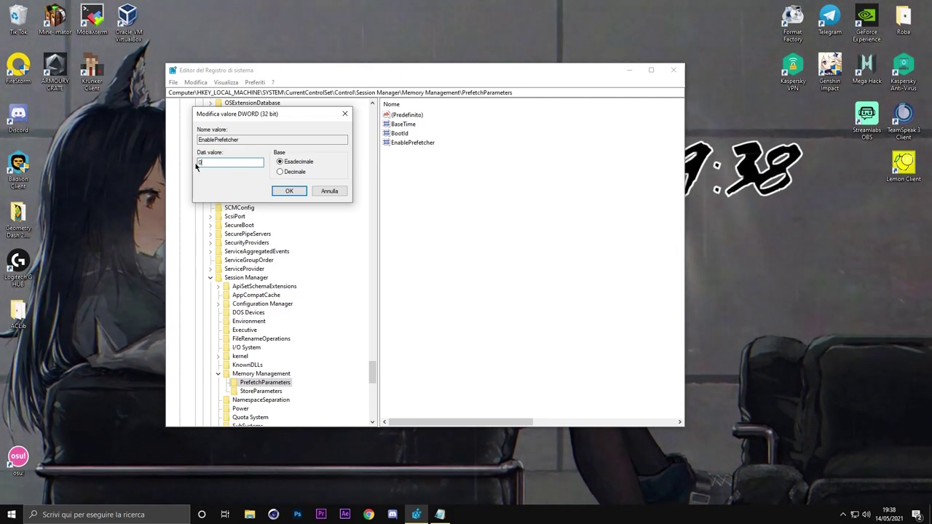
key(Return)
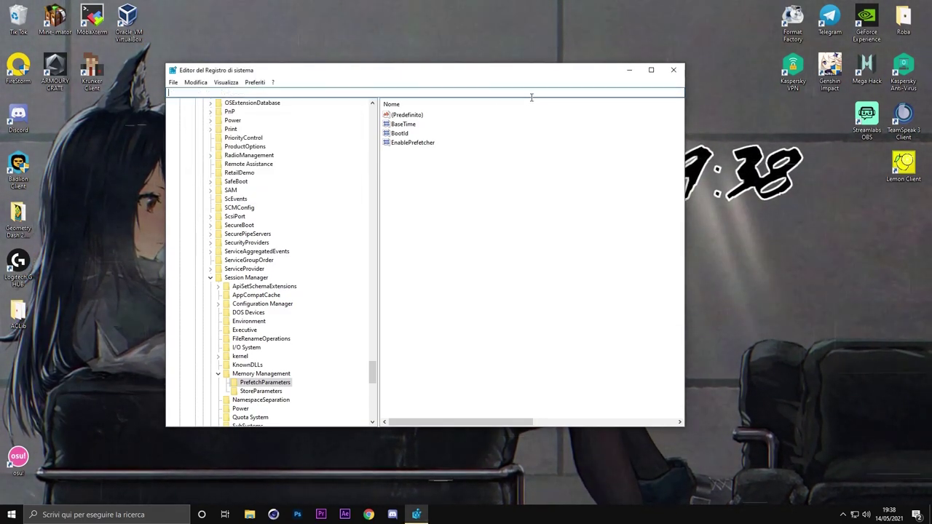
Go to HKEY_LOCAL_MACHINE\SYSTEM\CurrentControlSet\Services\bam\State\UserSettings and look through the executables recorded under the user key ending in 1001.
text(Computer\HKEY_LOCAL_MACHINE\SYSTEM\CurrentControlSet\Services\bam\State\UserSettings\)
key(Return)
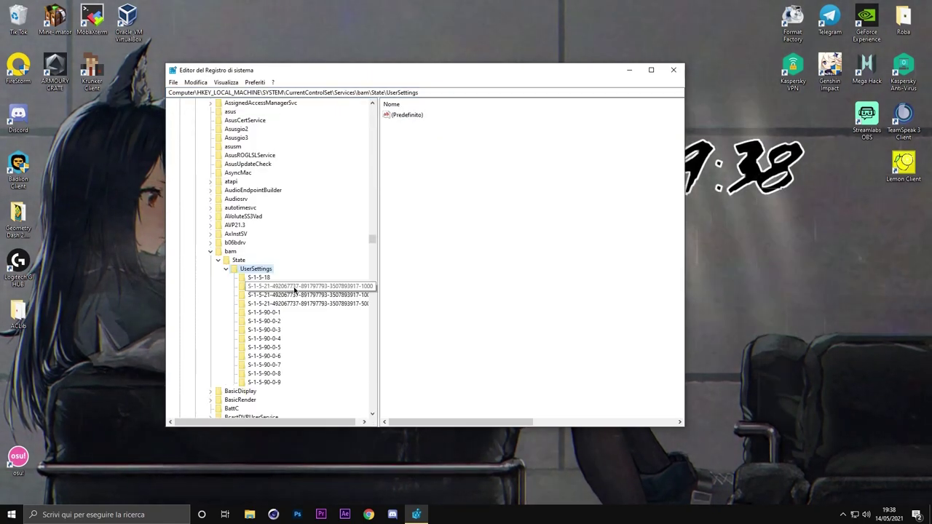
click(291, 287)
click(292, 295)
click(292, 304)
click(292, 295)
scroll(530, 182, down, 10)
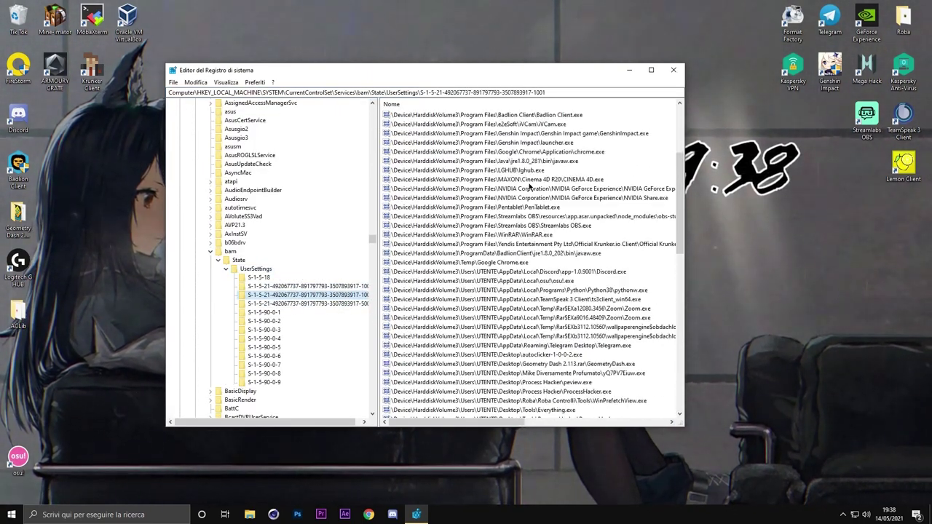
scroll(526, 216, down, 8)
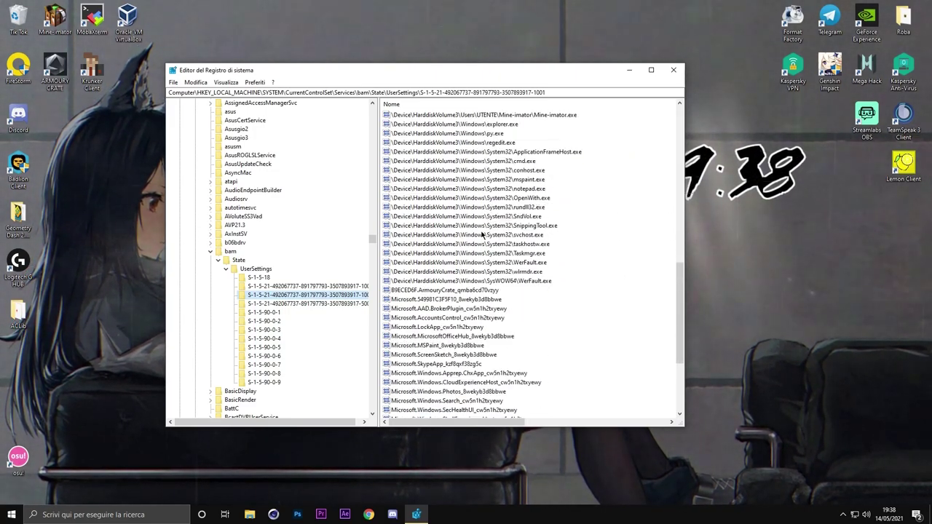
Go to the registry key Computer\HKEY_CURRENT_USER\Software\Microsoft\Windows\CurrentVersion\Explorer\RunMRU.
scroll(467, 248, up, 15)
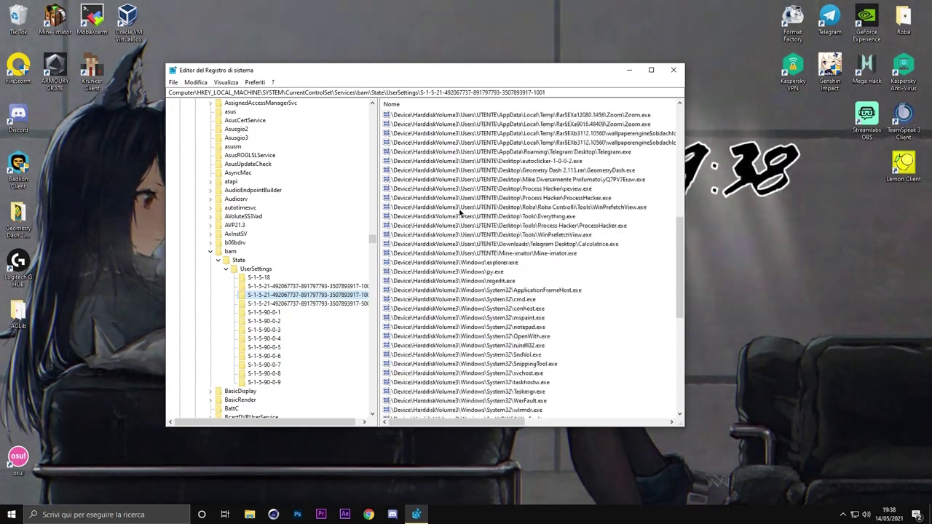
click(568, 93)
text(Computer\HKEY_CURRENT_USER\Software\Microsoft\Windows\CurrentVersion\Explorer\RunMRU\)
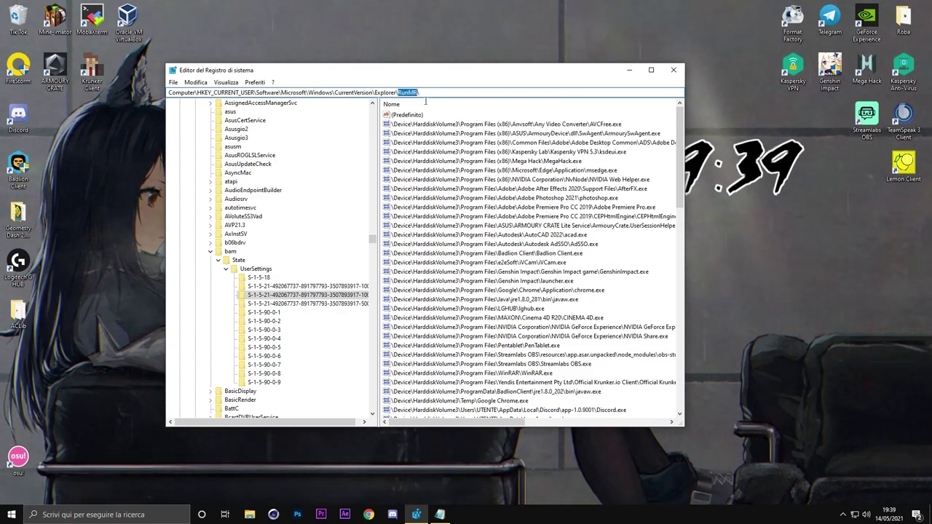
key(Return)
Inspect the data of the RunMRU values b, c, i and j, and check the command history in the Run dialog.
double_click(393, 133)
click(352, 179)
key(Down)
key(Return)
click(352, 179)
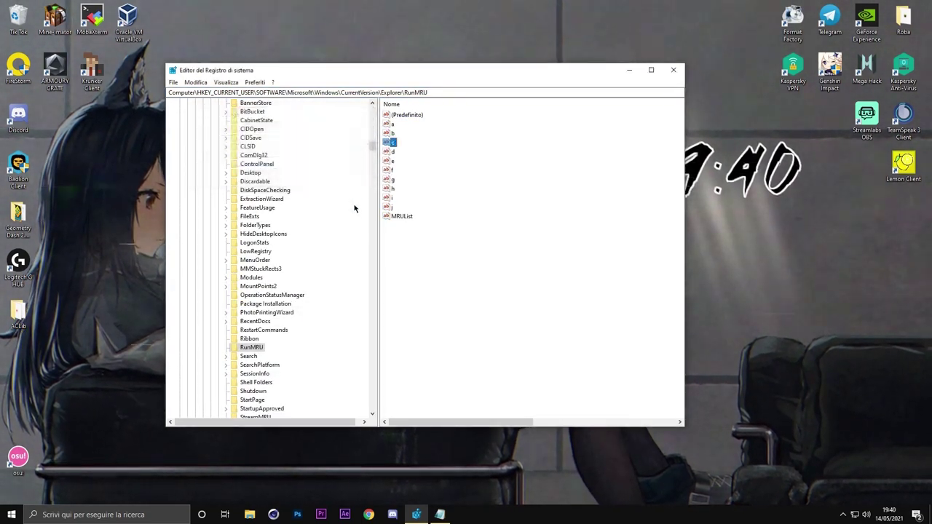
key(alt+Down)
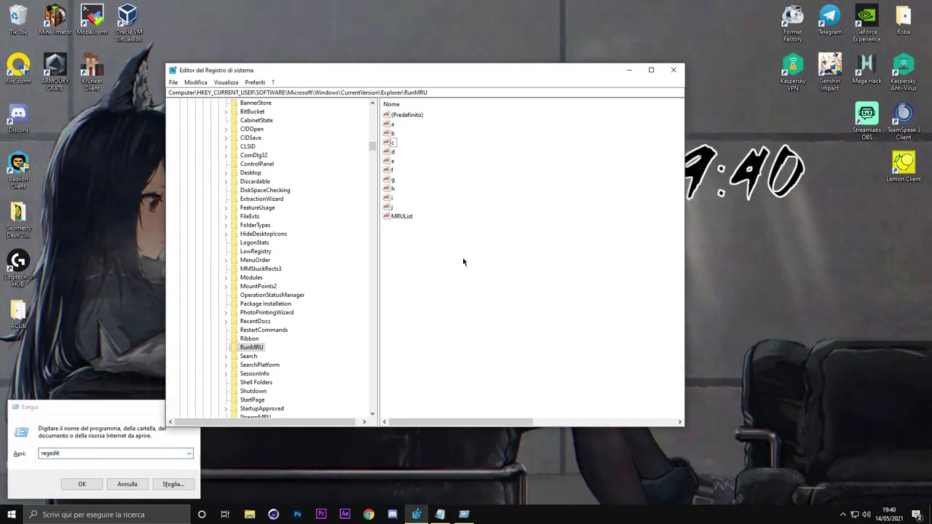
double_click(391, 196)
key(Escape)
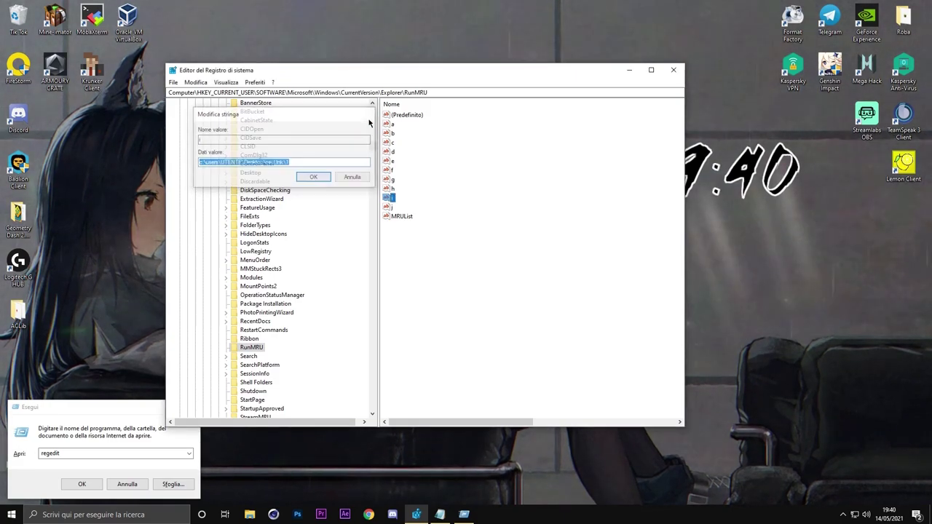
double_click(390, 207)
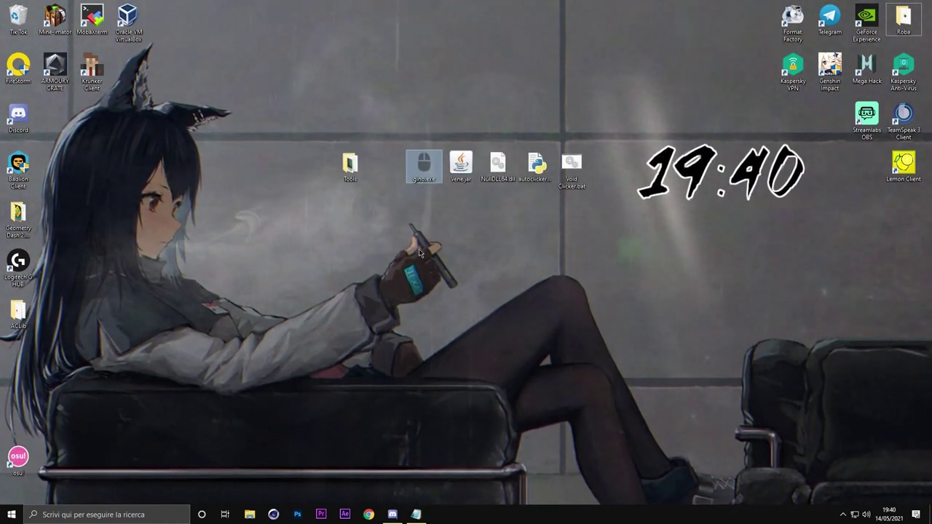
Launch Process Hacker from the Tools folder and move its window clear of the desktop files.
click(419, 253)
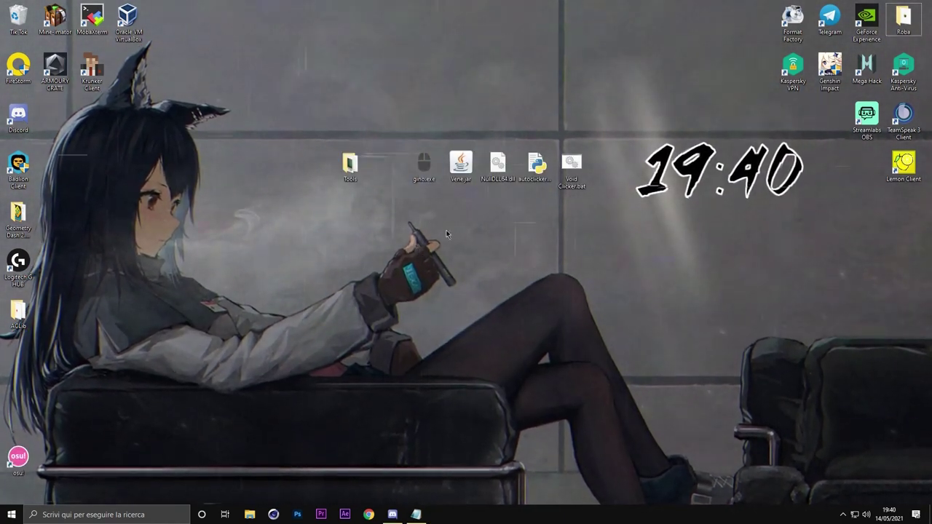
double_click(359, 176)
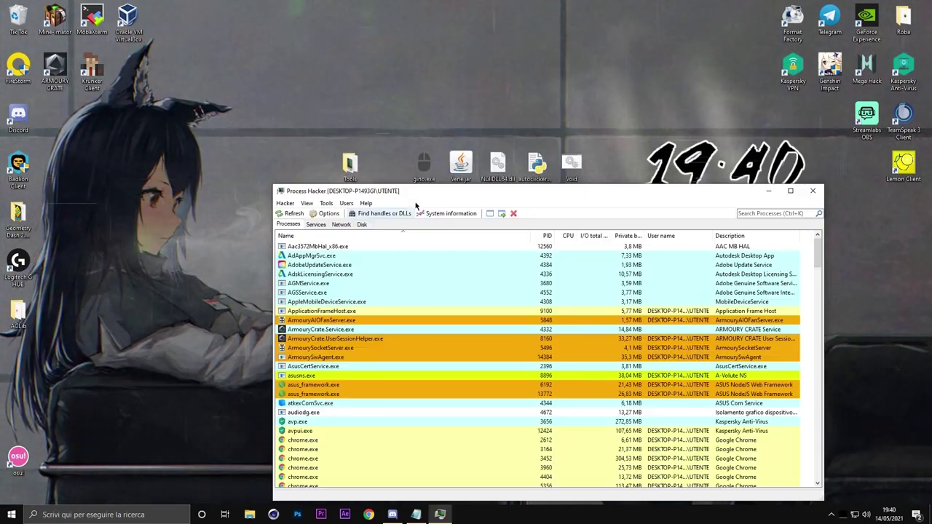
drag(416, 206, 446, 222)
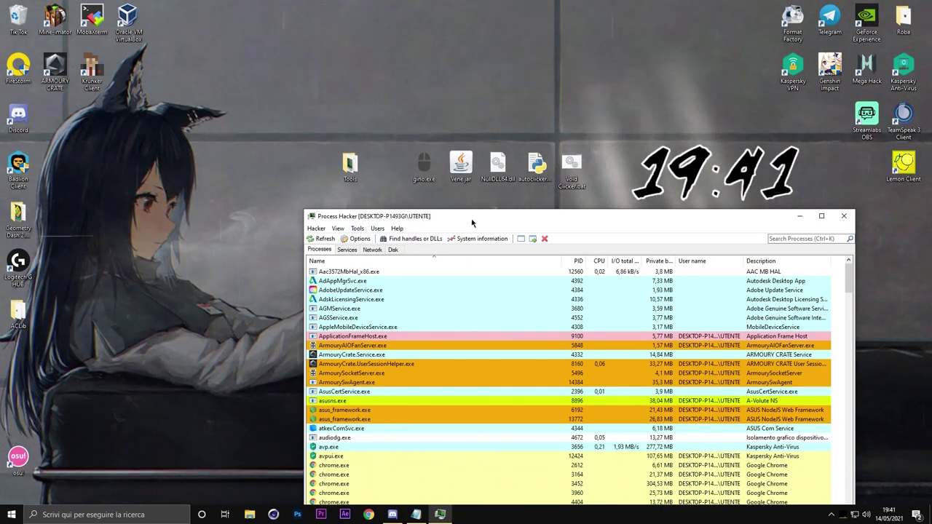
drag(464, 221, 462, 212)
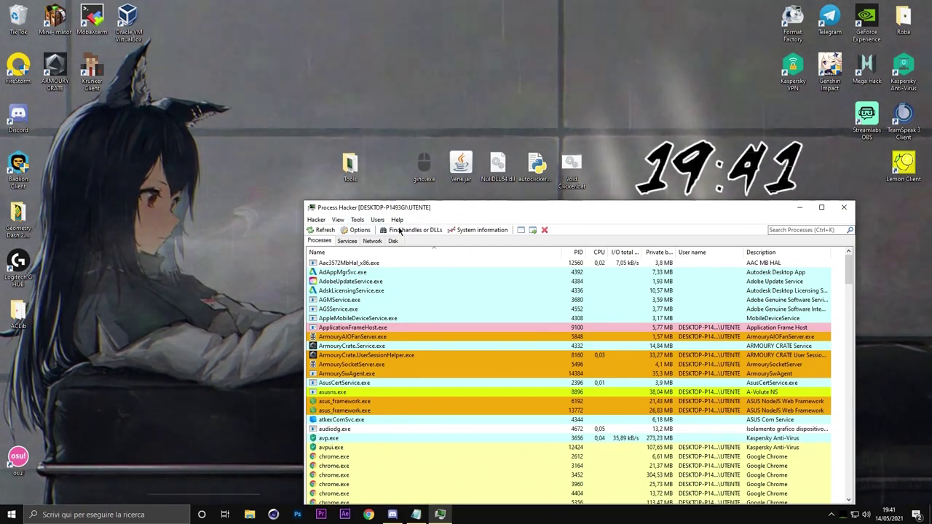
Inspect the executable file gino.exe from the Desktop in Process Hacker.
click(357, 219)
click(367, 245)
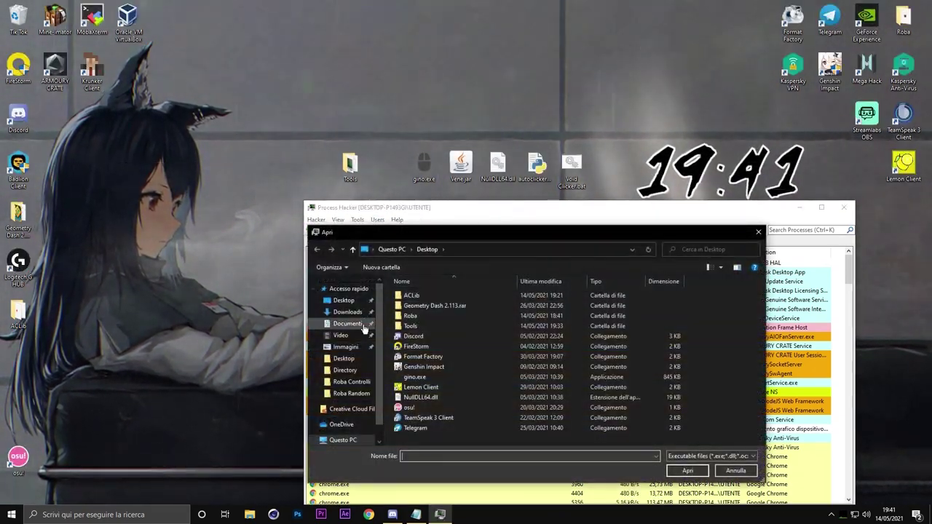
double_click(415, 376)
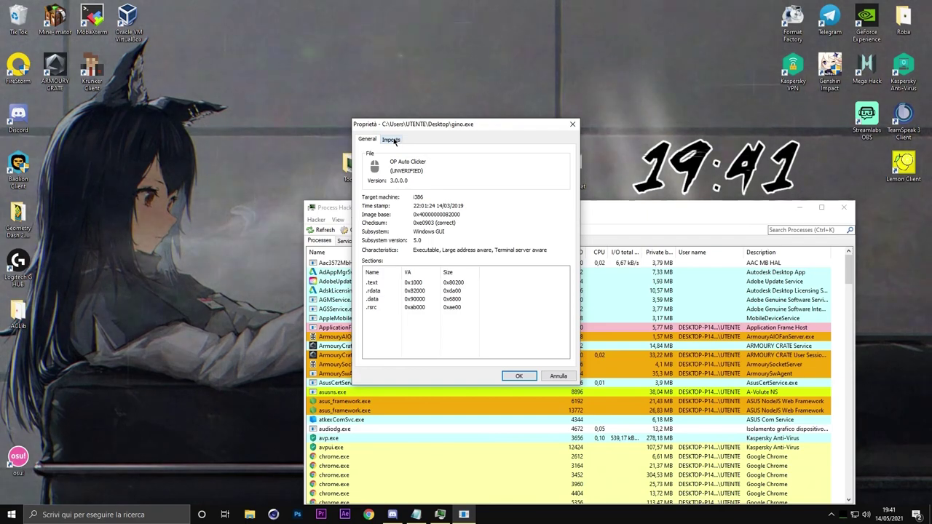
Examine the imports of gino.exe for USER32.dll input functions such as SendMessageW and mouse_event.
click(391, 139)
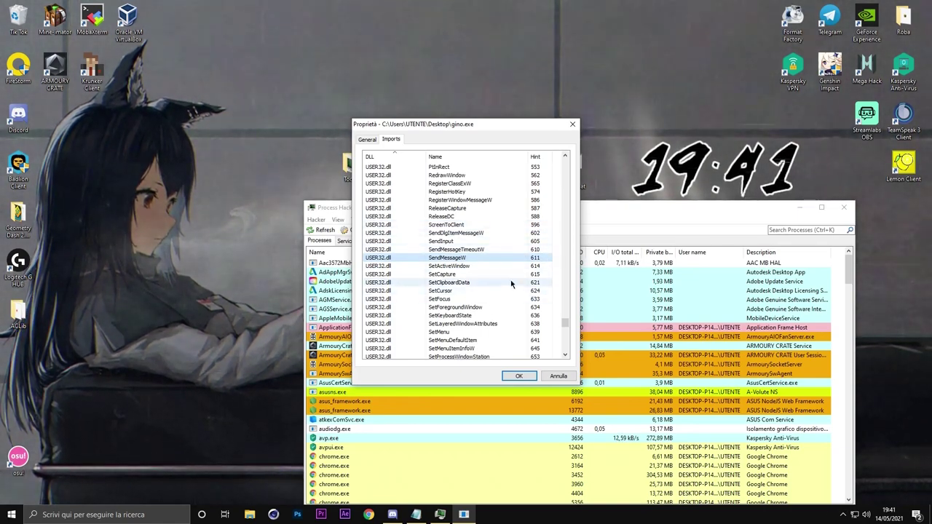
scroll(503, 255, up, 5)
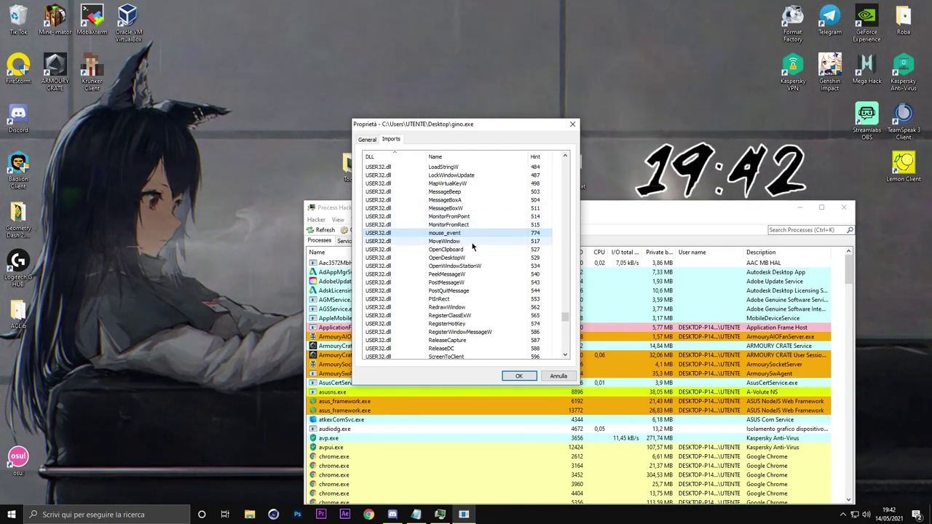
scroll(474, 240, up, 20)
click(474, 199)
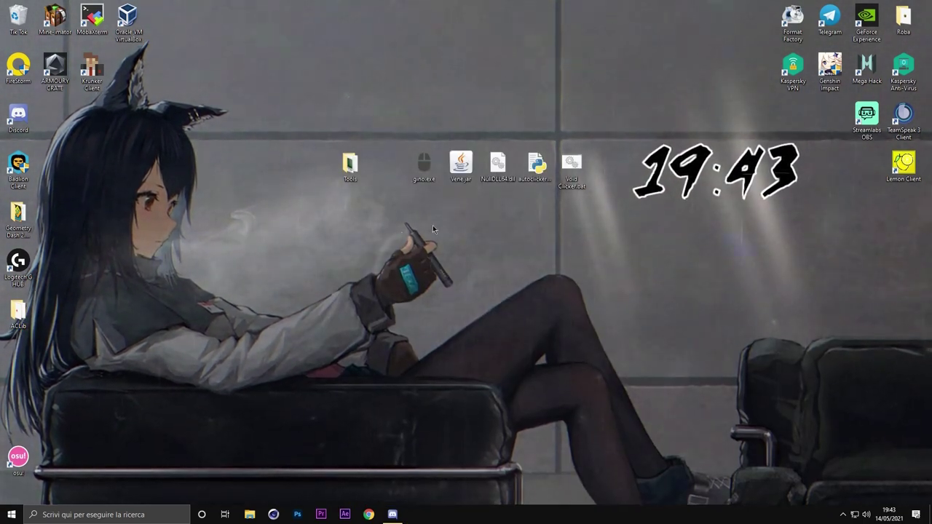
drag(386, 237, 439, 137)
mouse_move(423, 172)
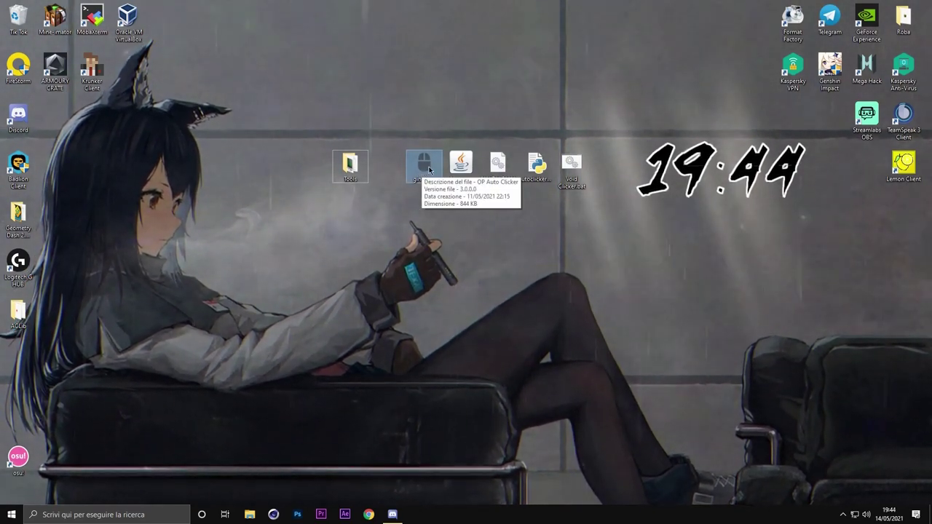
drag(328, 314, 442, 378)
click(424, 166)
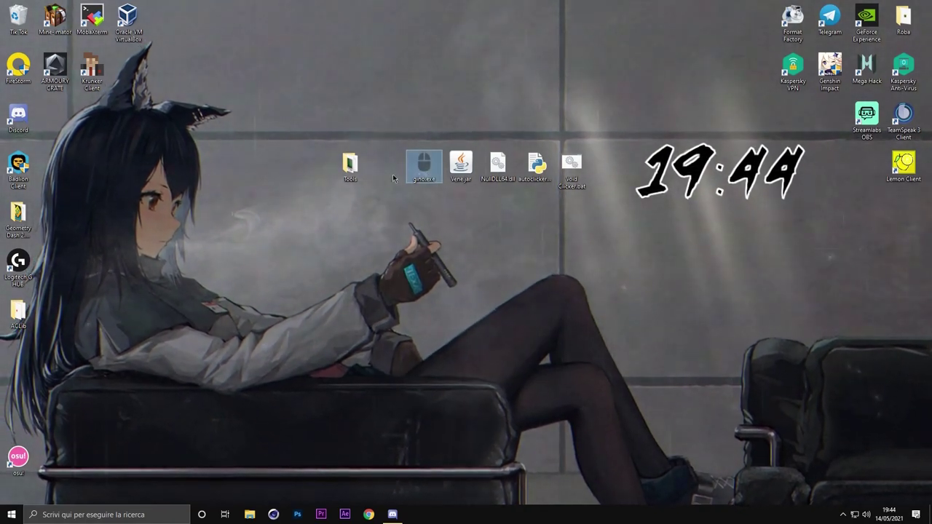
Launch LastActivityView from the Tools folder and maximize its window.
click(346, 166)
double_click(346, 166)
double_click(262, 153)
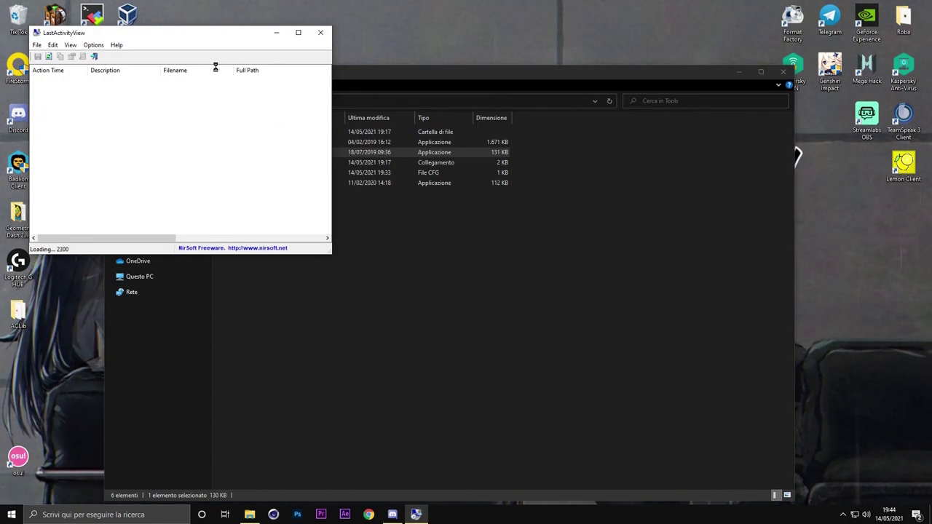
click(298, 32)
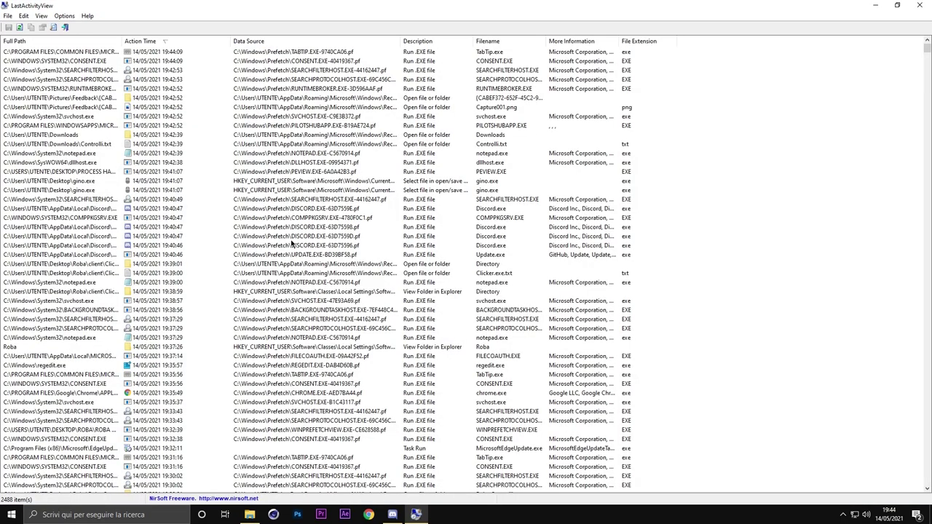
Examine the two gino.exe entries in the LastActivityView list, and close the program.
click(150, 191)
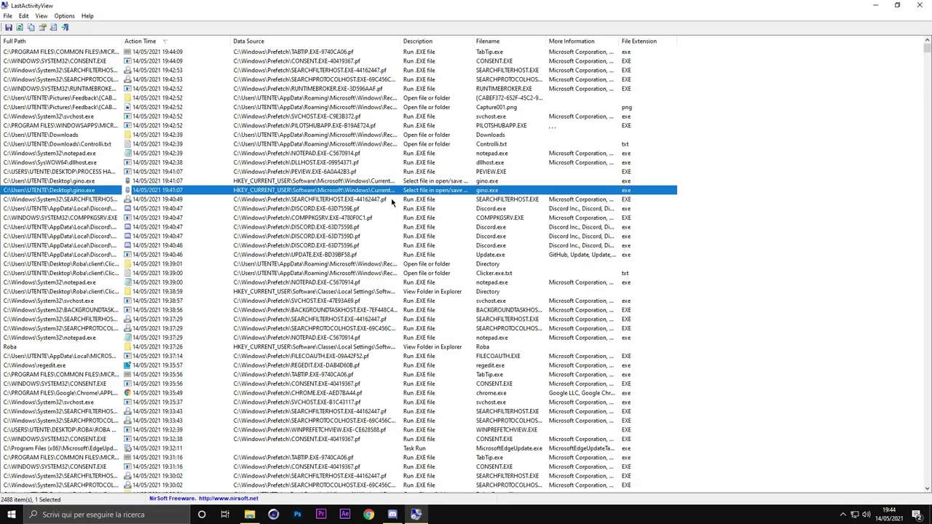
key(Up)
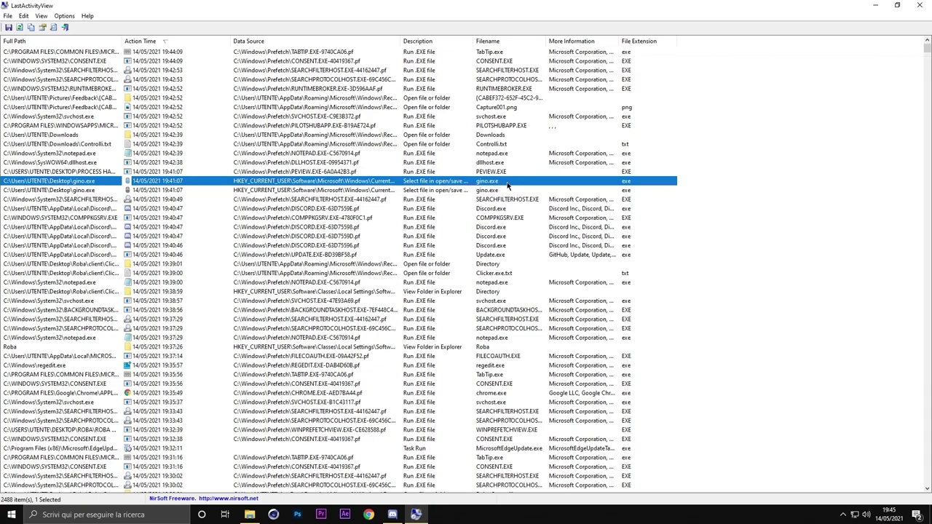
key(alt+F4)
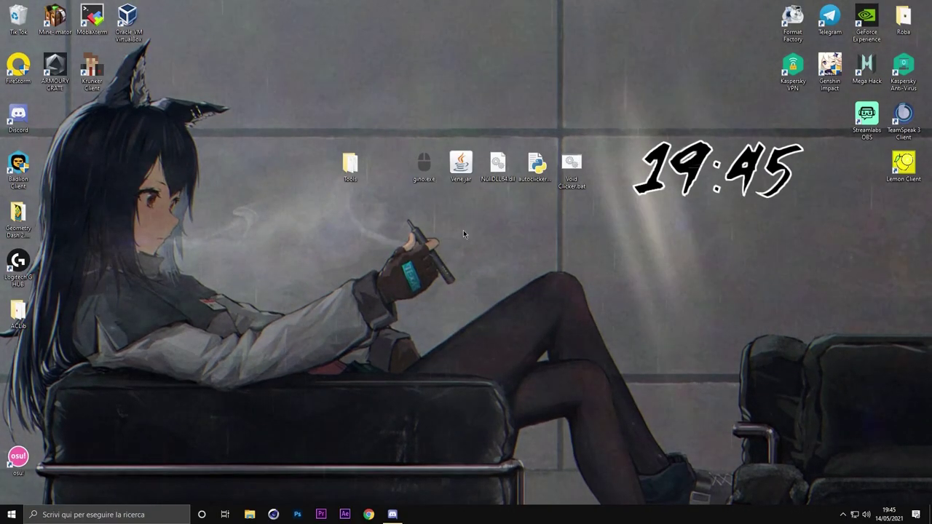
drag(378, 216, 510, 298)
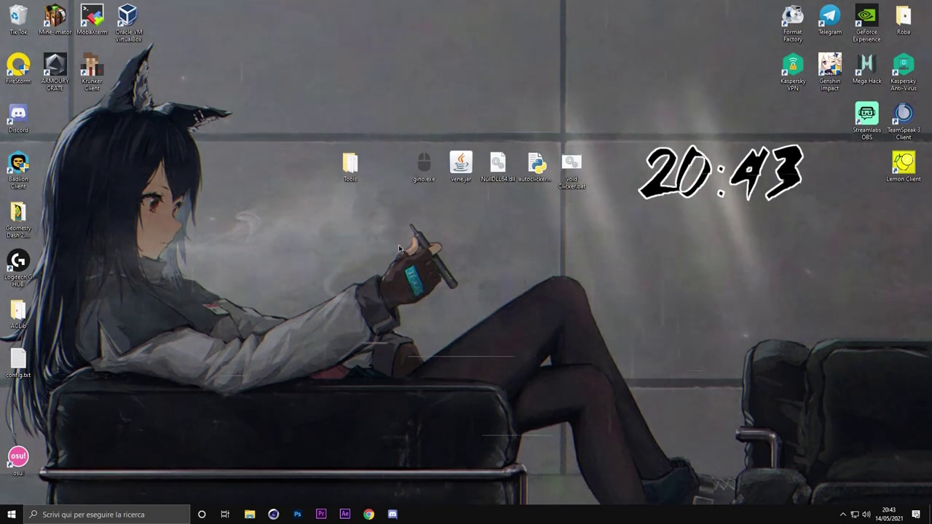
click(535, 168)
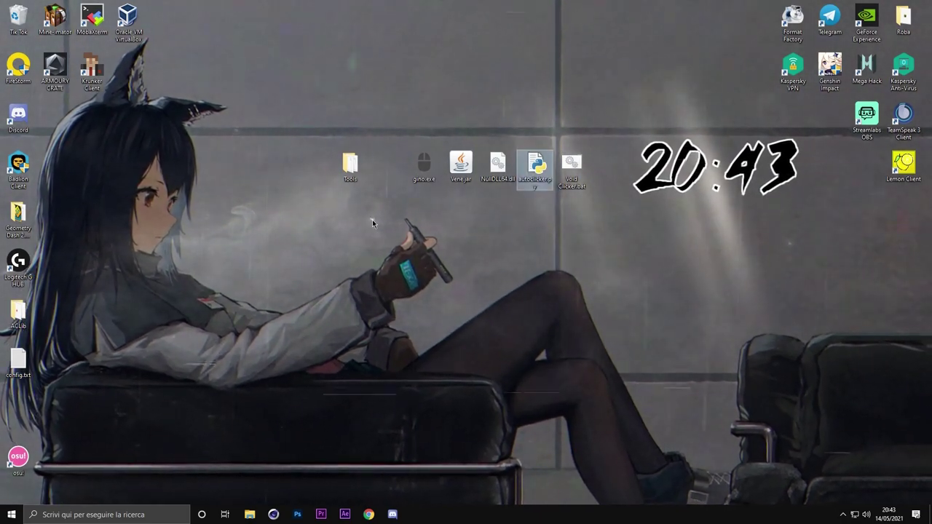
drag(372, 219, 601, 105)
click(565, 216)
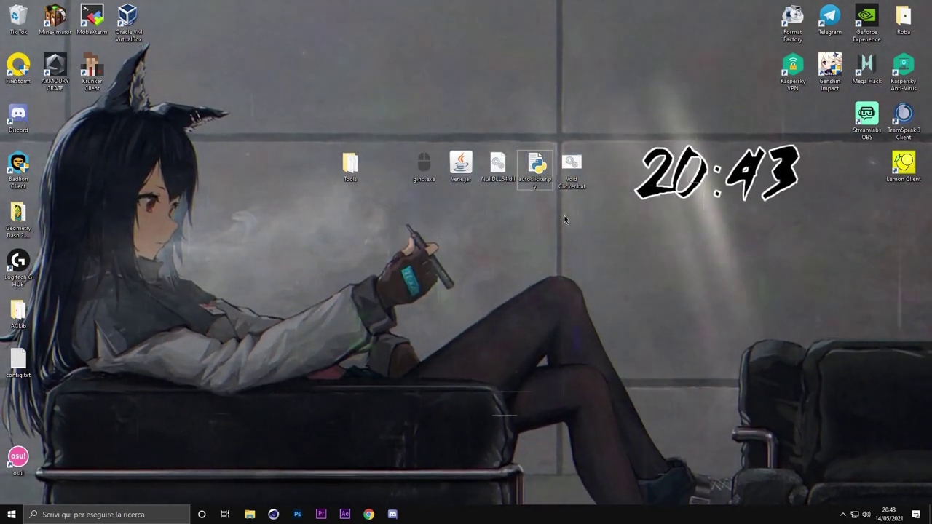